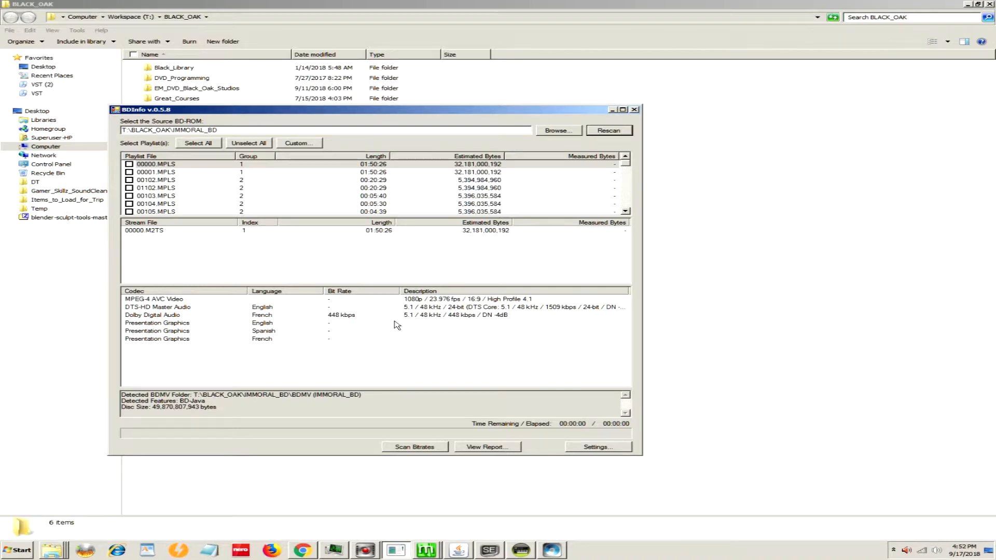
Step: Close BDInfo and switch to the MeGUI HD-DVD/Blu-ray Streams Extractor
left_click(634, 110)
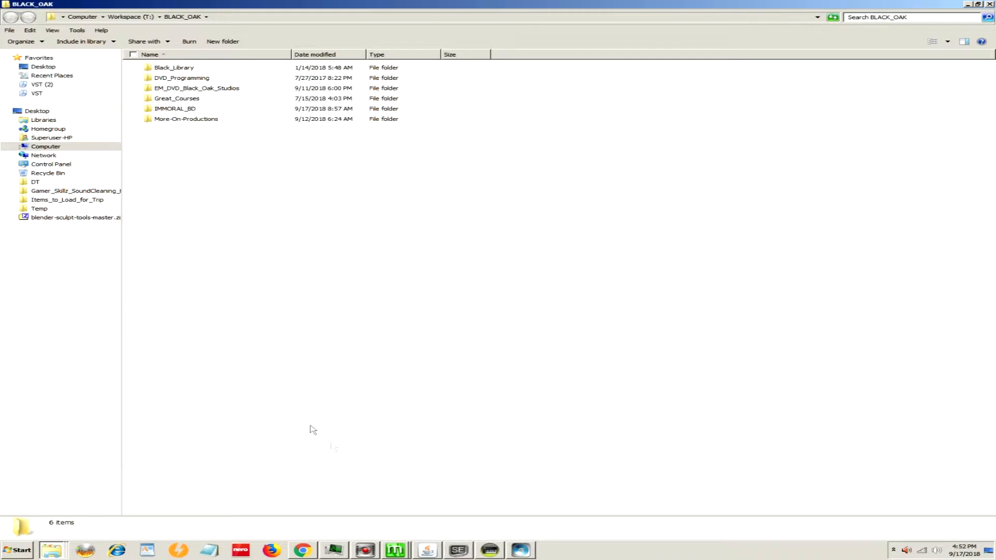
mouse_move(395, 550)
left_click(470, 530)
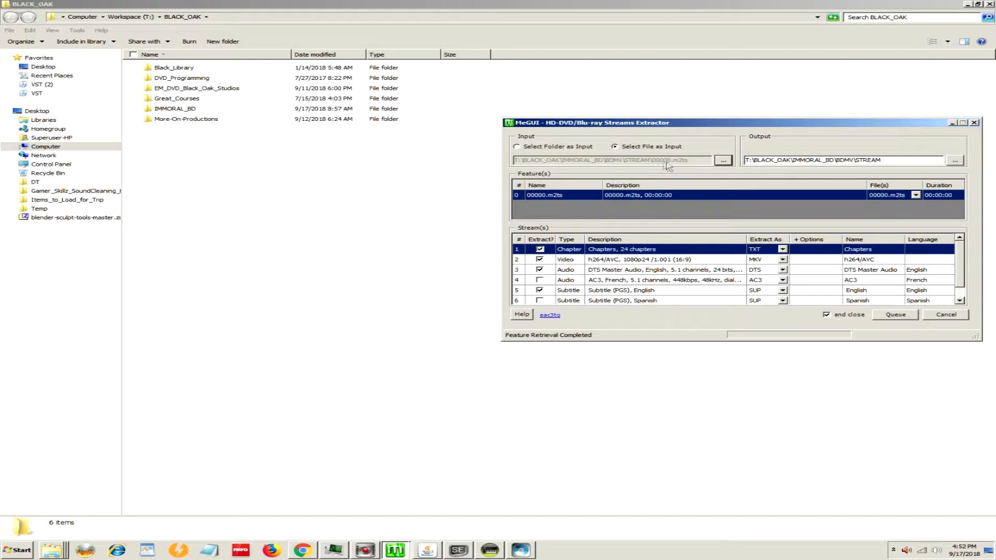
Step: Open the STREAM folder inside IMMORAL_BD\BDMV under BLACK_OAK
double_click(163, 71)
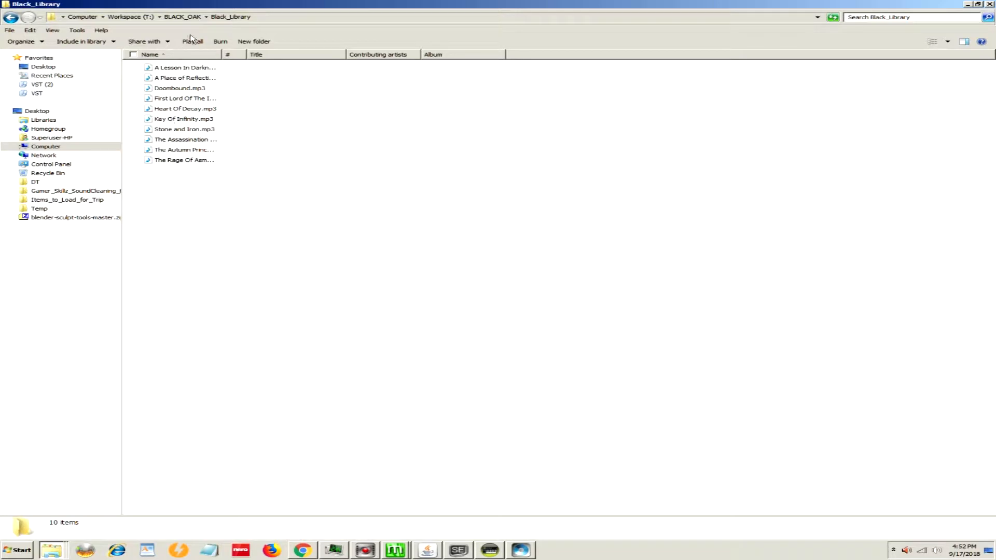
left_click(182, 16)
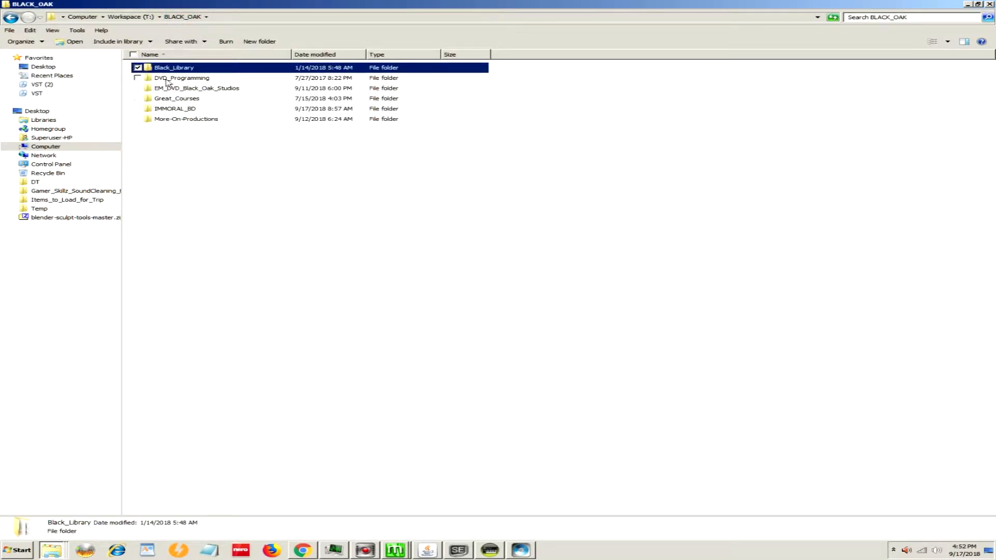
double_click(171, 108)
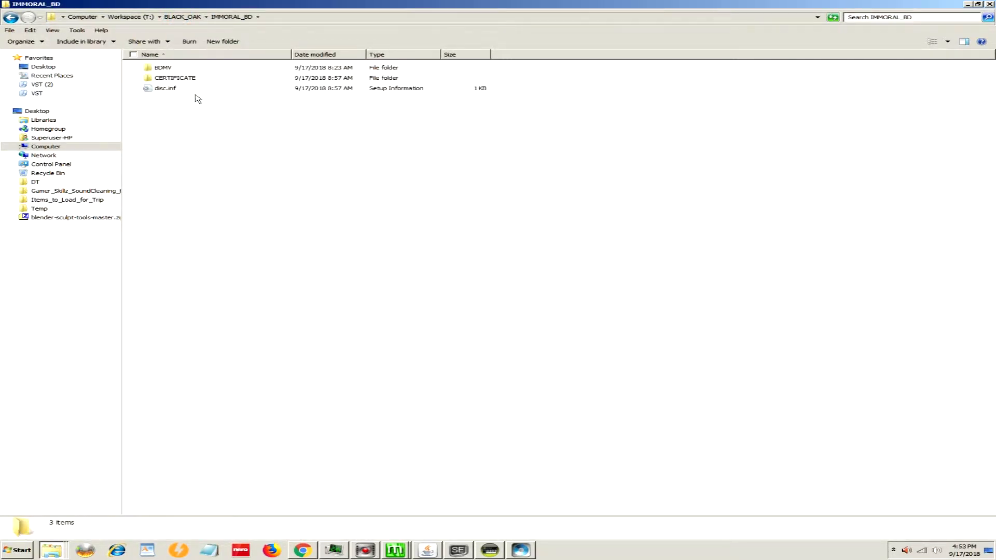
double_click(155, 68)
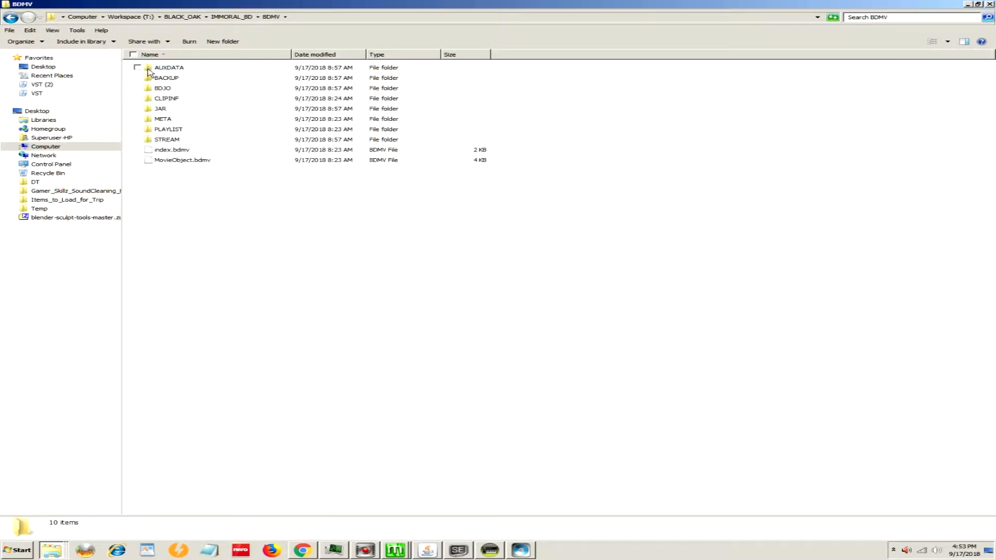
double_click(155, 139)
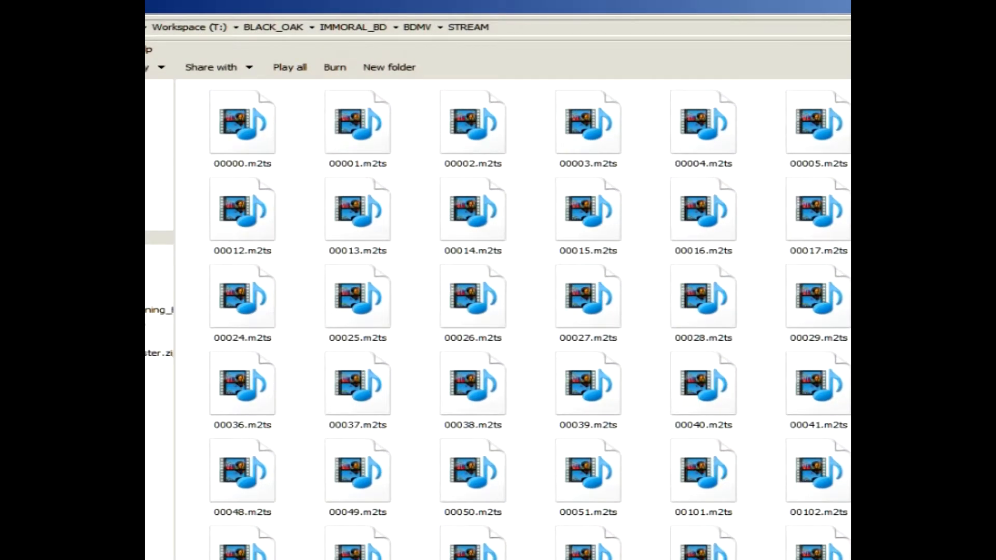
Step: List the STREAM files with details and a wider Size column to examine 00000.m2ts, and close the folder window
left_click(848, 208)
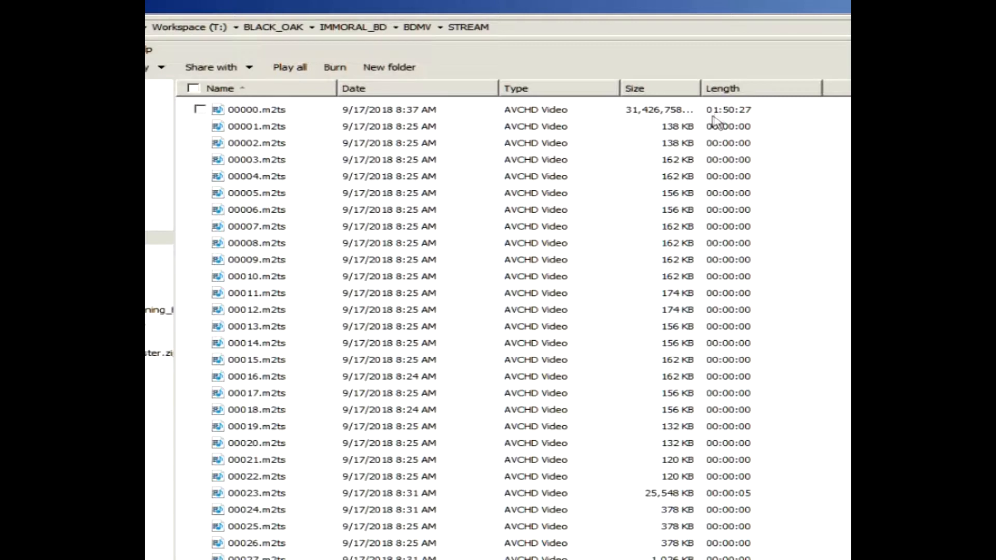
left_click_drag(701, 89, 754, 90)
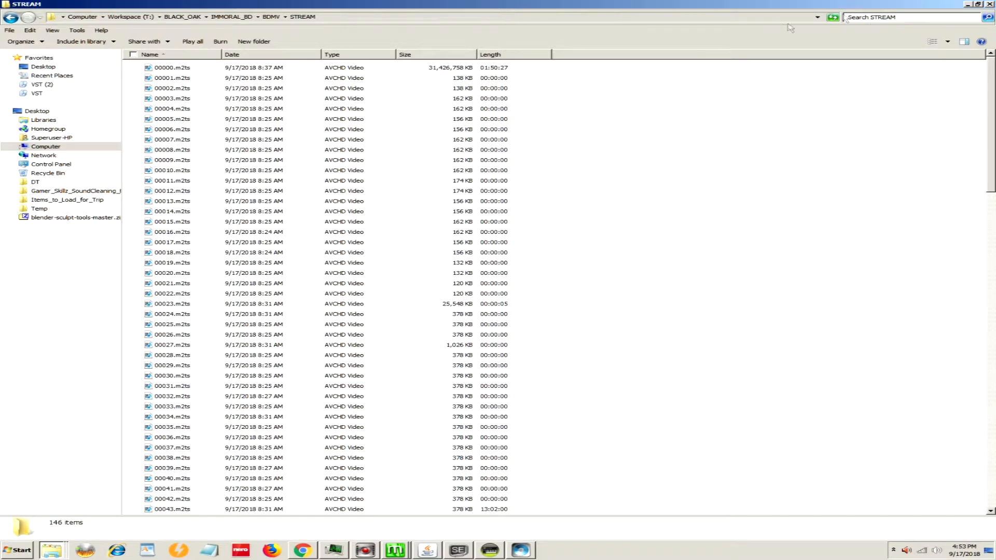
left_click(989, 4)
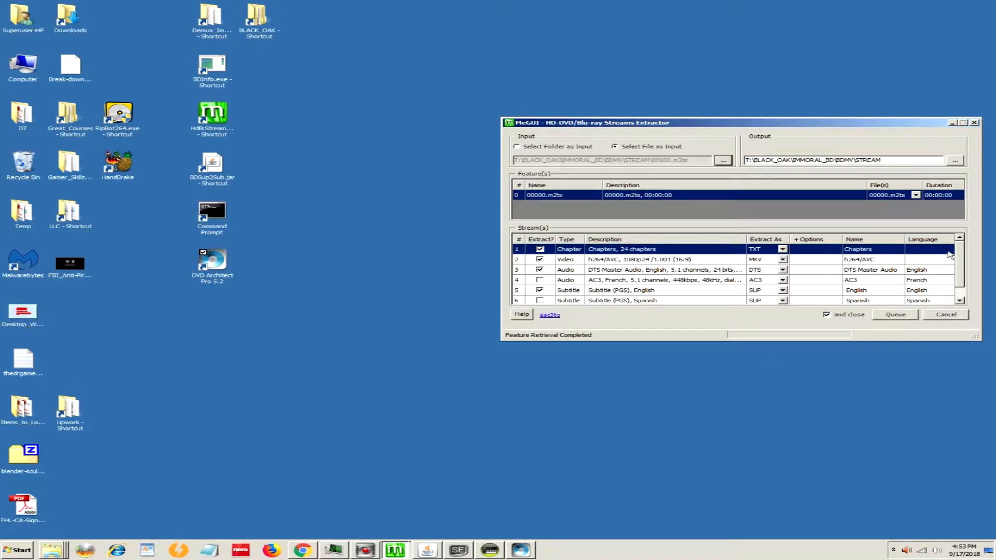
Step: Review the extractable streams and set the video stream to extract as H264
scroll(960, 260, "down", 1)
scroll(957, 255, "up", 1)
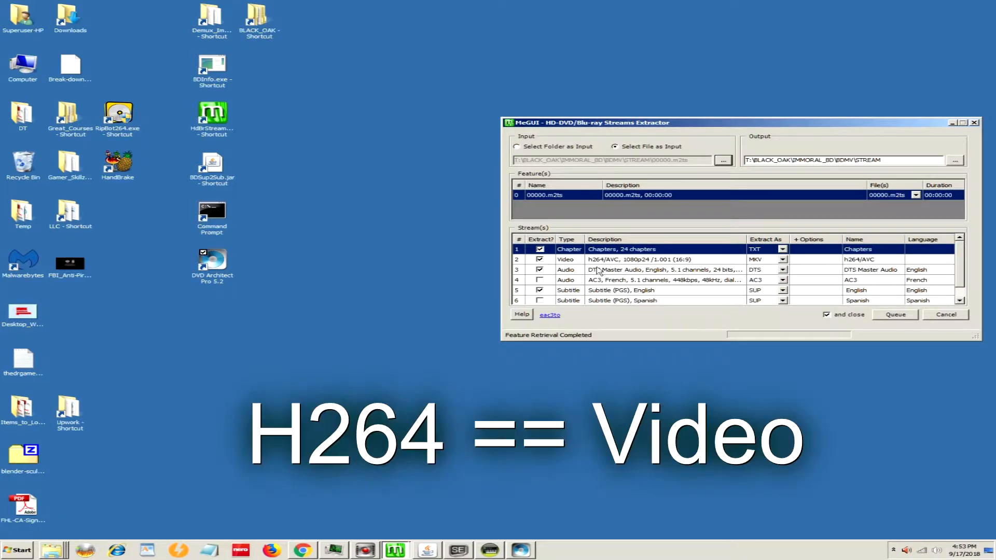
left_click(784, 261)
left_click(782, 260)
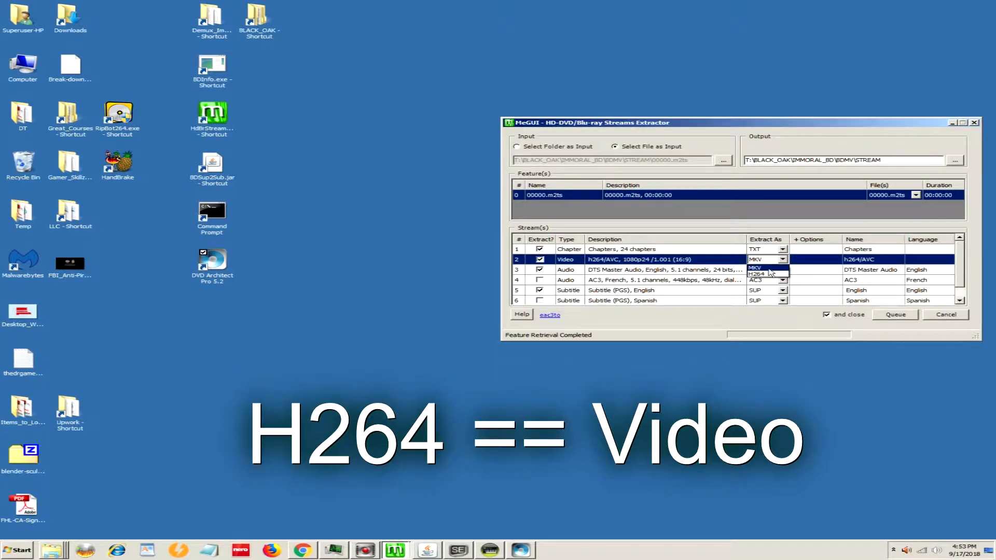
left_click(770, 273)
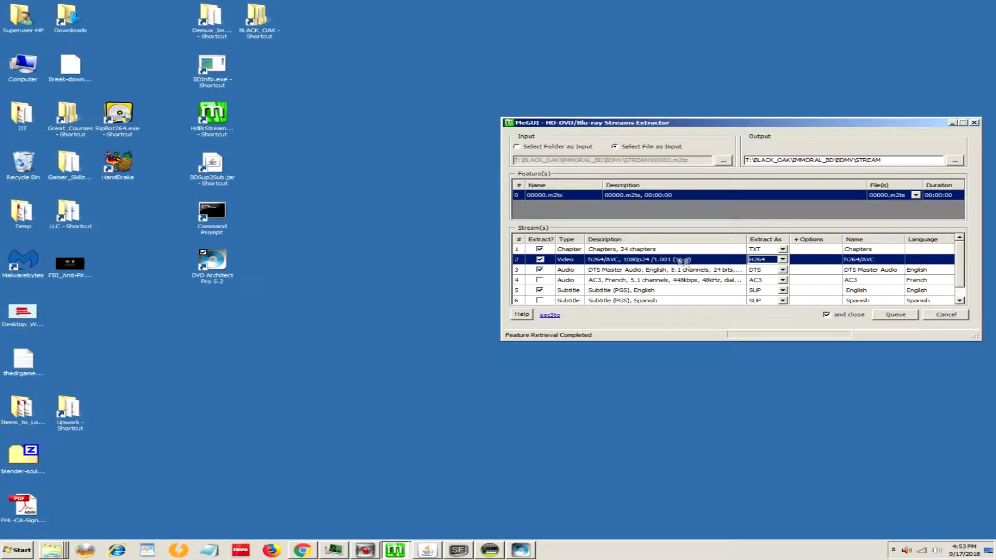
Step: Set the English DTS Master Audio stream to extract as WAVS and close the streams extractor
left_click(783, 271)
left_click(783, 271)
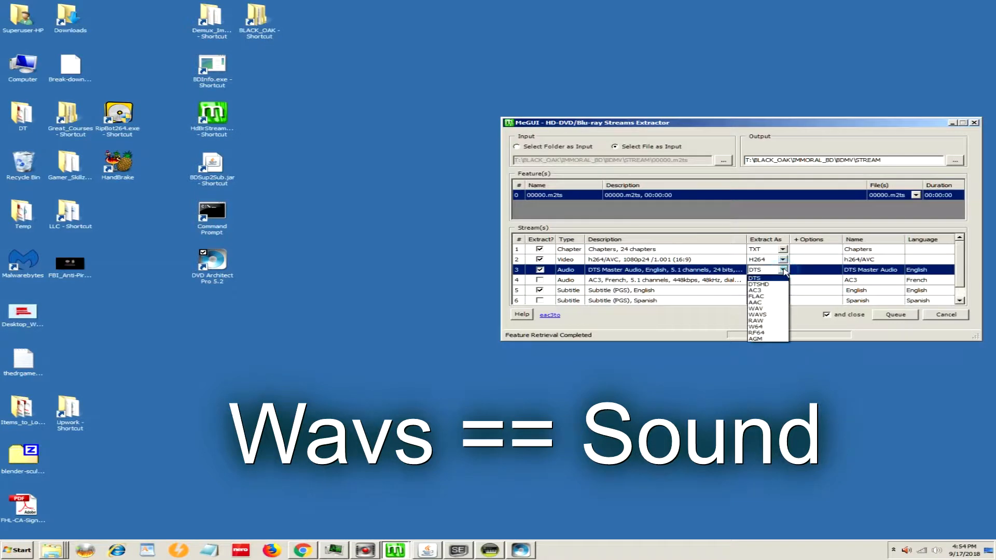
left_click(775, 314)
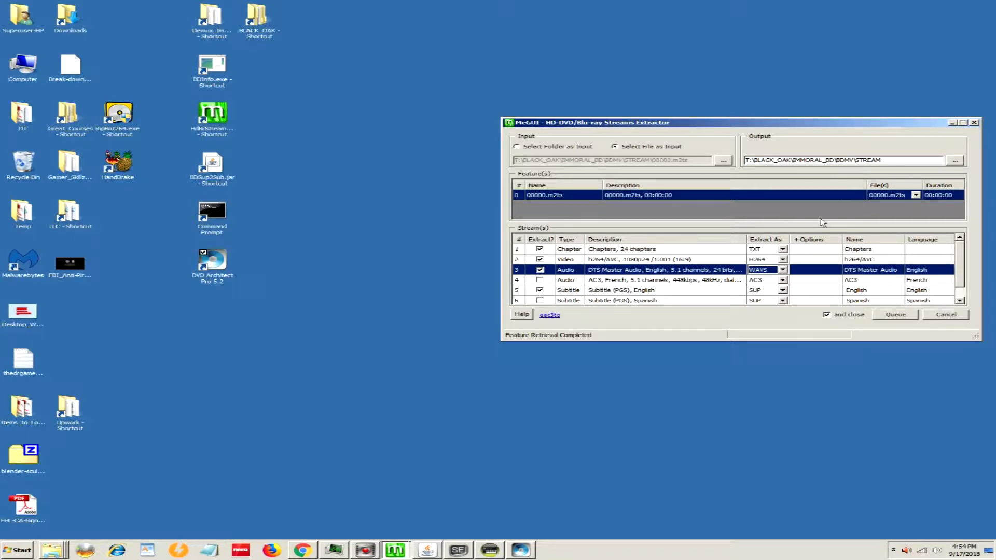
left_click(974, 124)
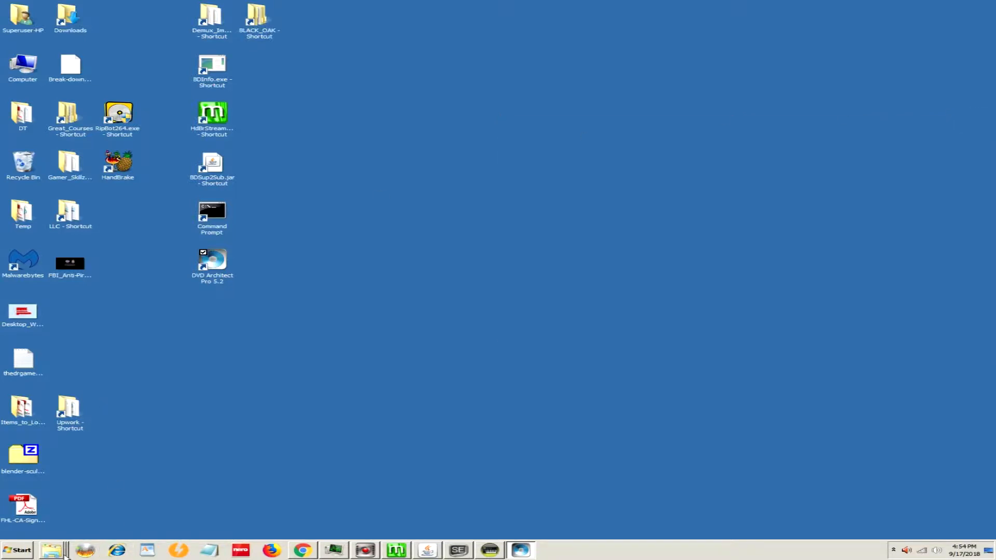
Step: Show the Demux_Immoral folder sorted by oldest modification date, with the Size column widened to show full file sizes
mouse_move(59, 556)
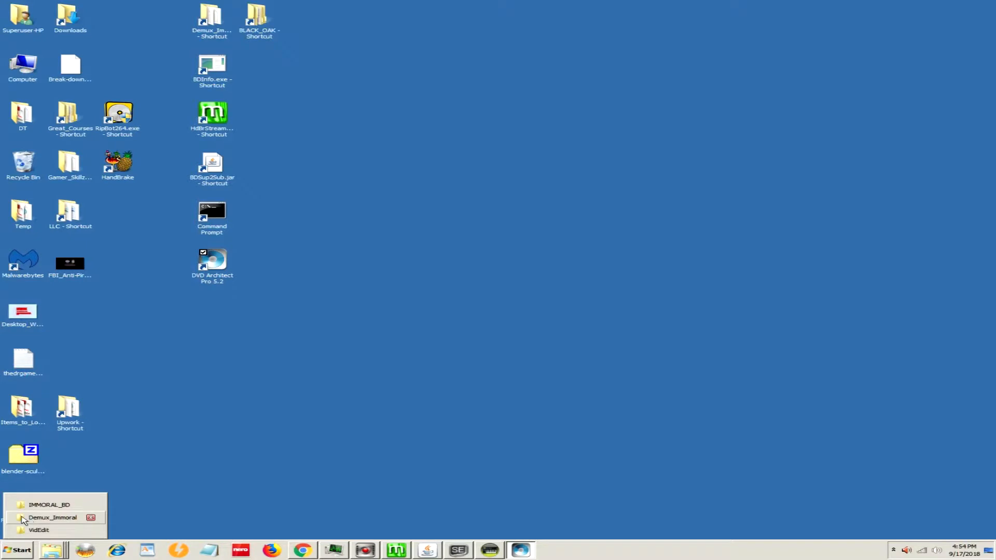
left_click(52, 517)
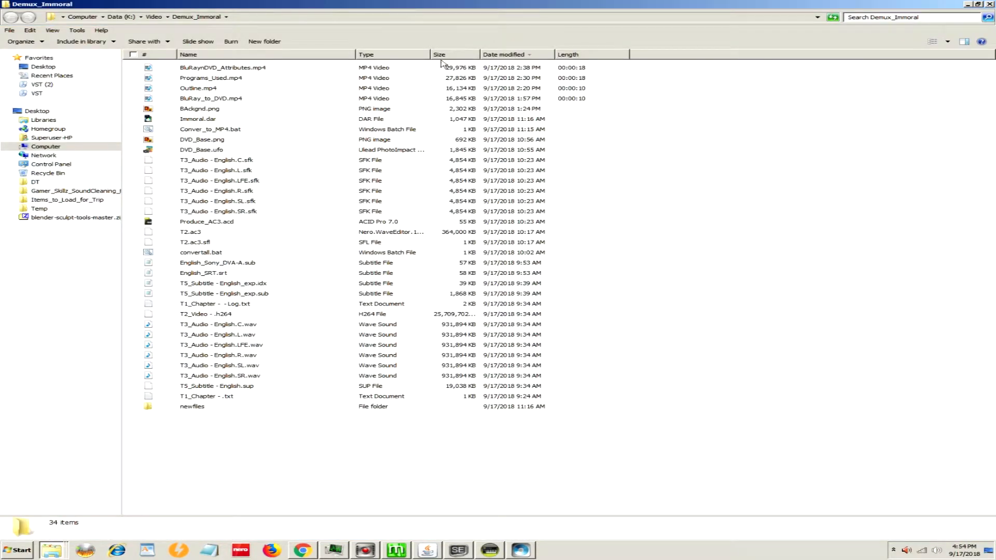
left_click(524, 55)
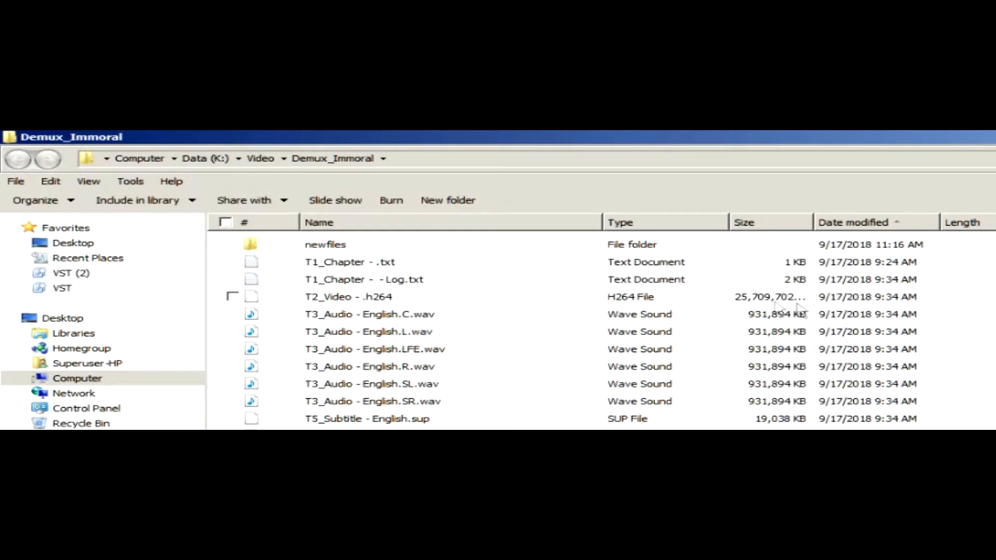
double_click(813, 222)
left_click_drag(820, 222, 872, 221)
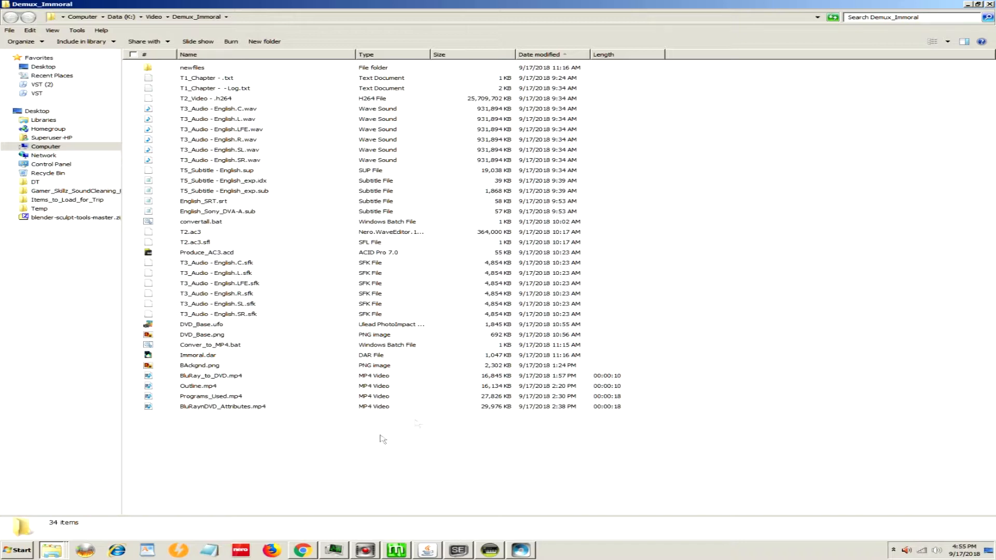
Step: Switch to Subtitle Edit and list the subtitle files available to open with details, sorted by date, with a wider Name column
left_click(458, 551)
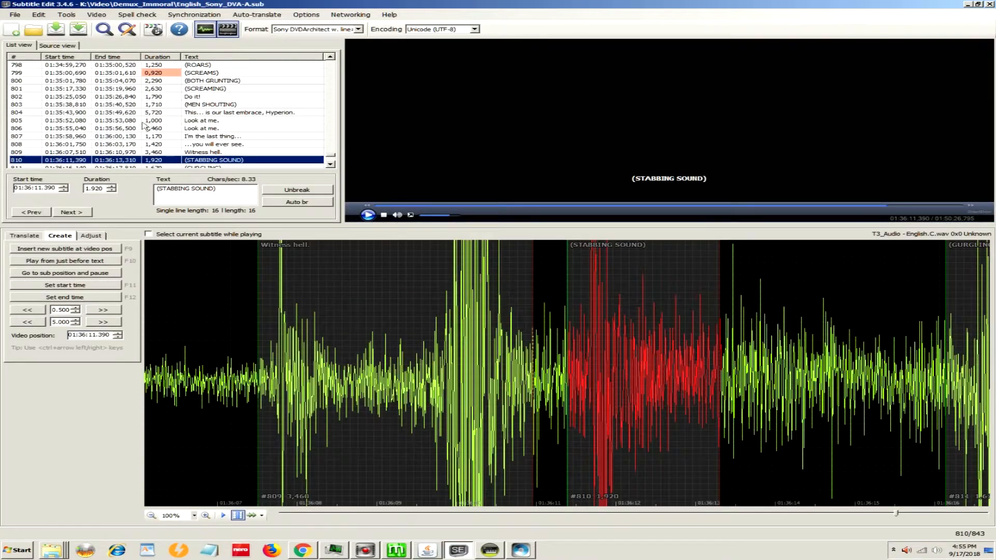
left_click(9, 17)
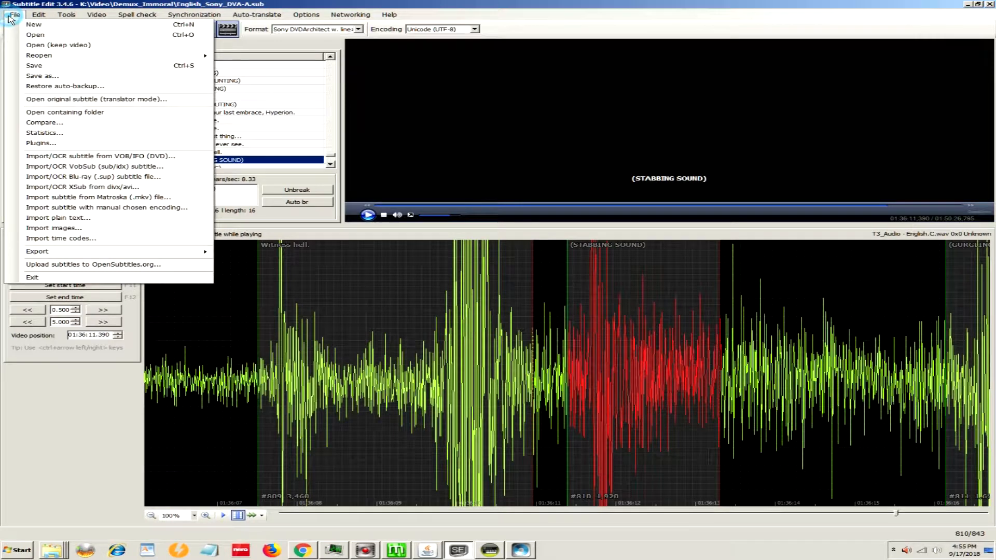
left_click(35, 34)
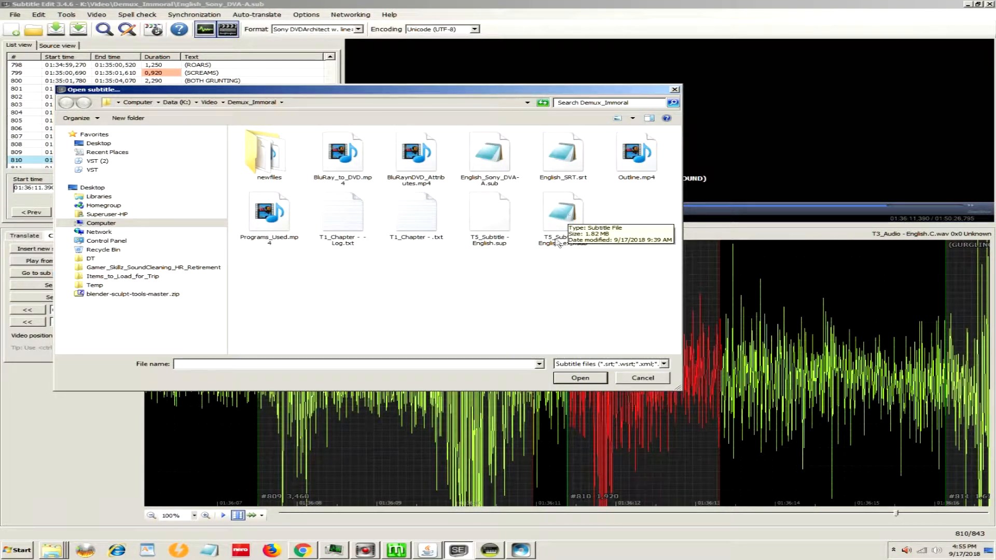
left_click(553, 201)
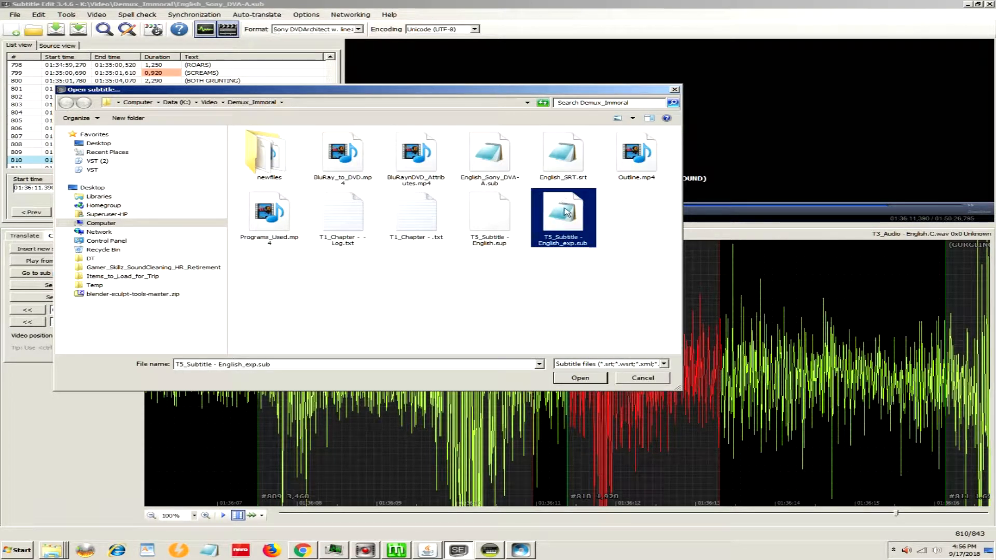
left_click(632, 118)
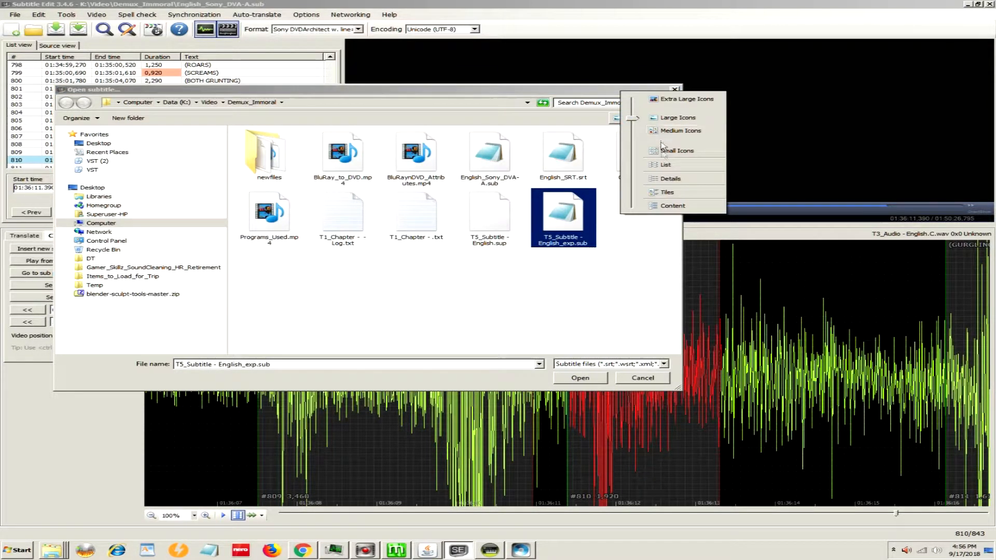
left_click(660, 180)
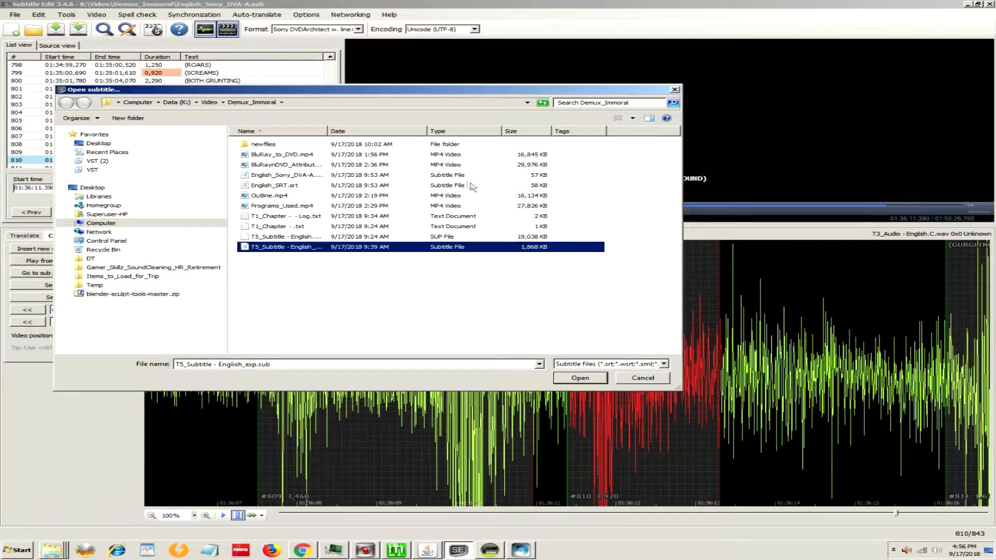
left_click(345, 131)
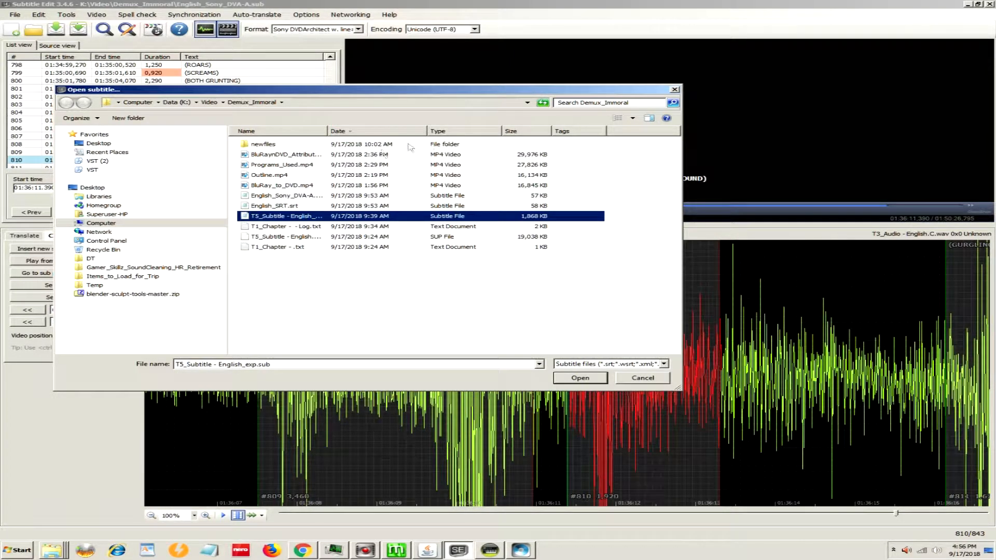
double_click(328, 134)
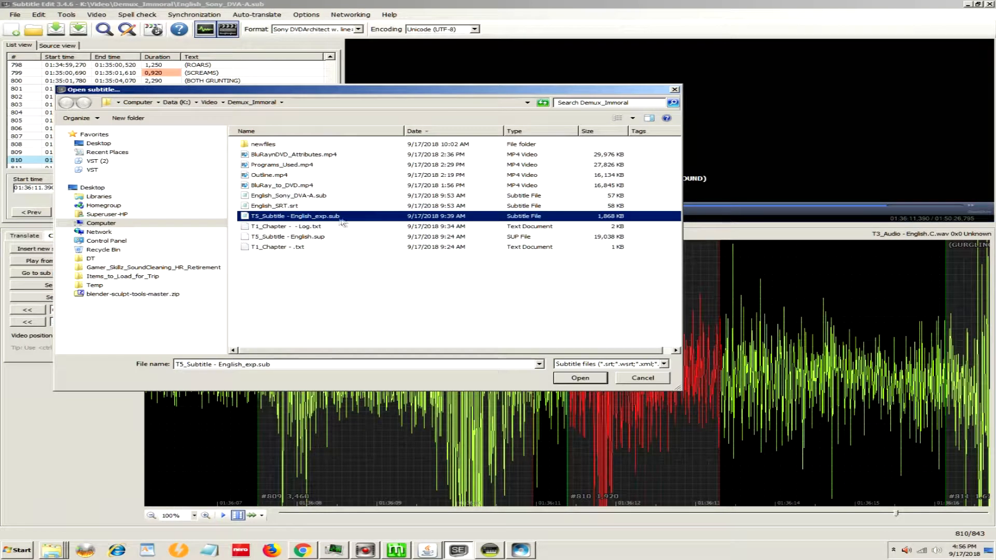
Step: Load T5_Subtitle - English.sup for Blu-ray subtitle OCR import, and close the import window without starting OCR
left_click(276, 238)
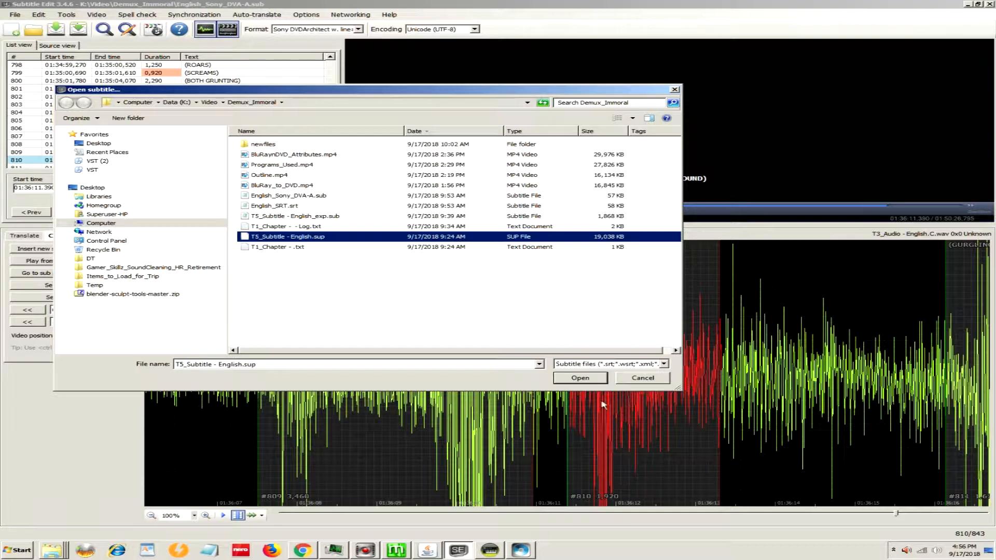
left_click(589, 379)
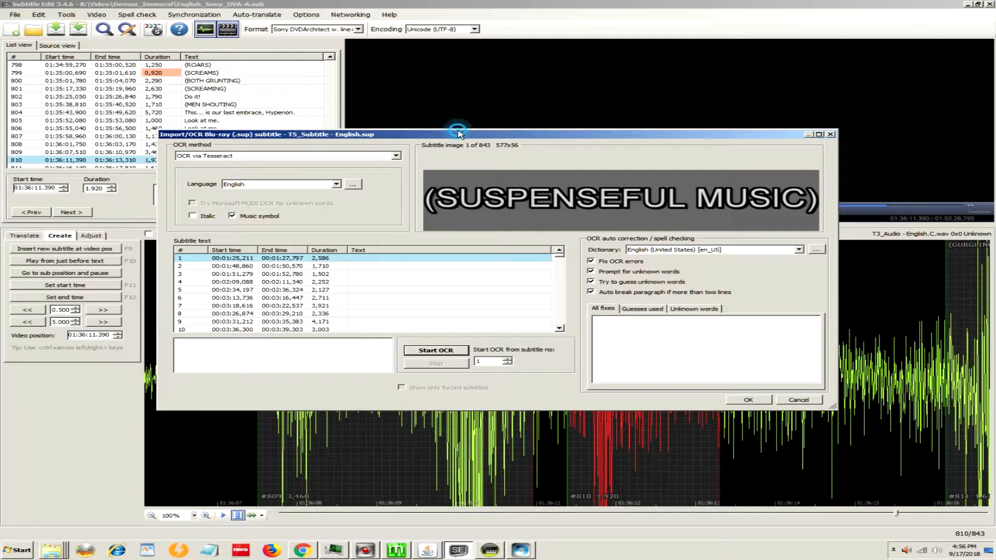
left_click_drag(458, 134, 414, 137)
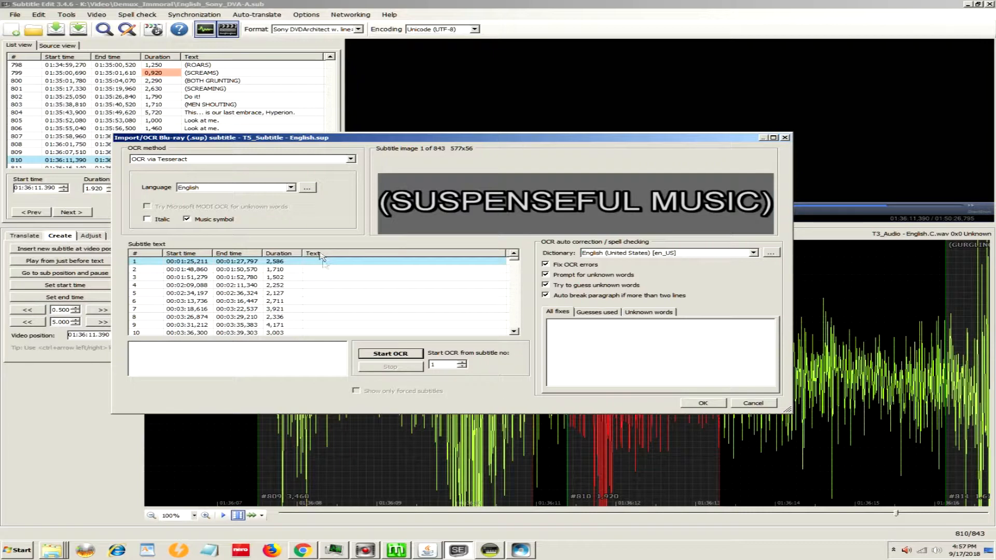
left_click(785, 138)
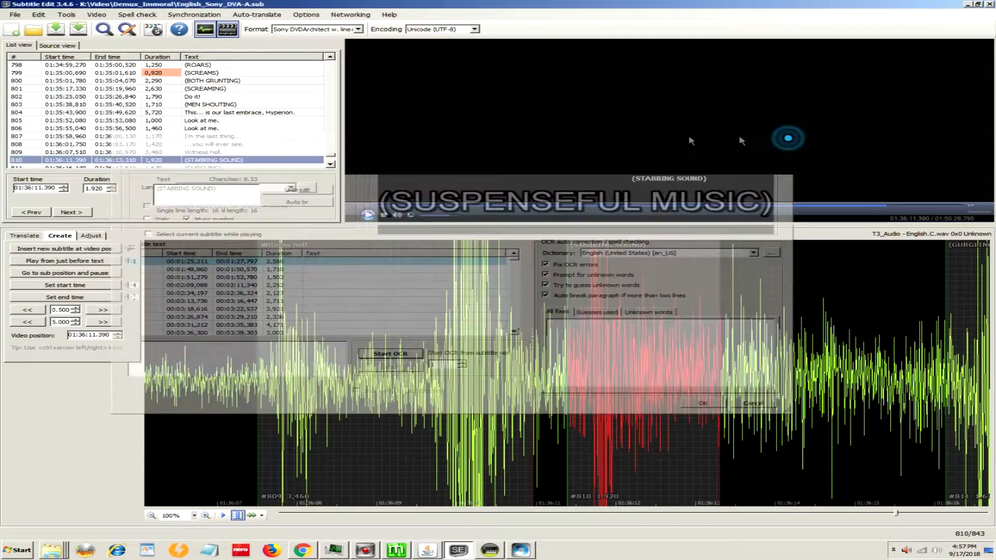
Step: Choose SubRip (*.srt) as the format for saving a copy of the subtitle, cancel the save, and close Subtitle Edit
left_click(15, 15)
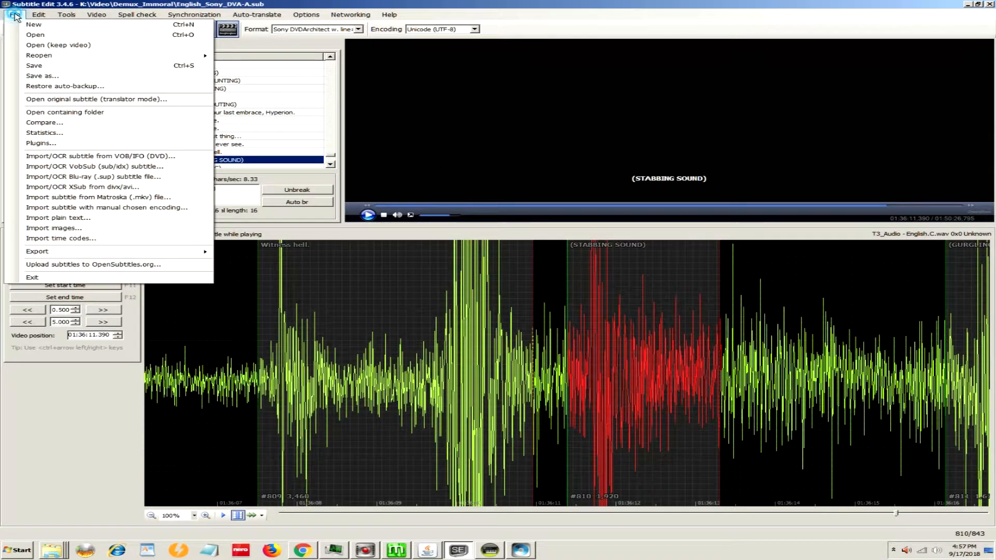
left_click(34, 76)
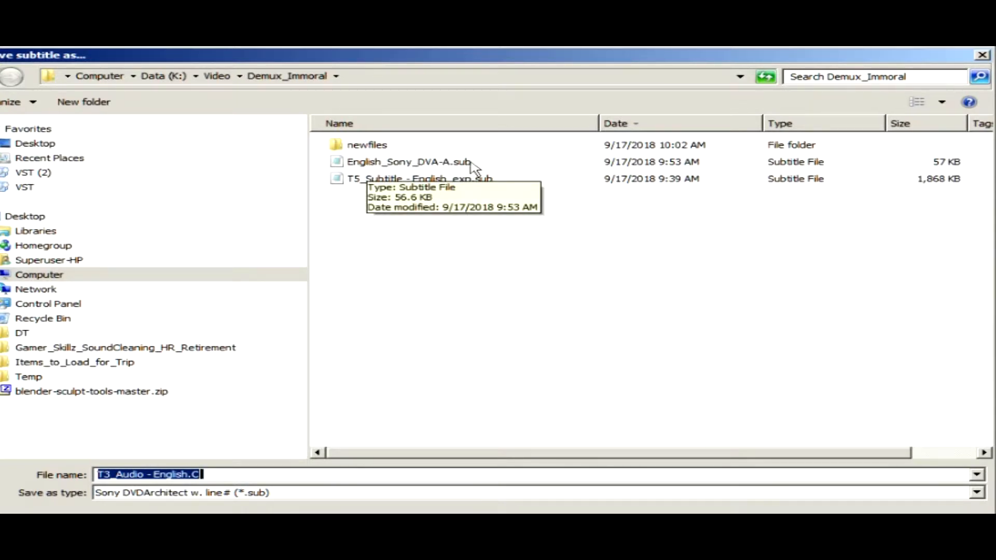
left_click(978, 495)
scroll(716, 360, "up", 10)
scroll(812, 315, "up", 12)
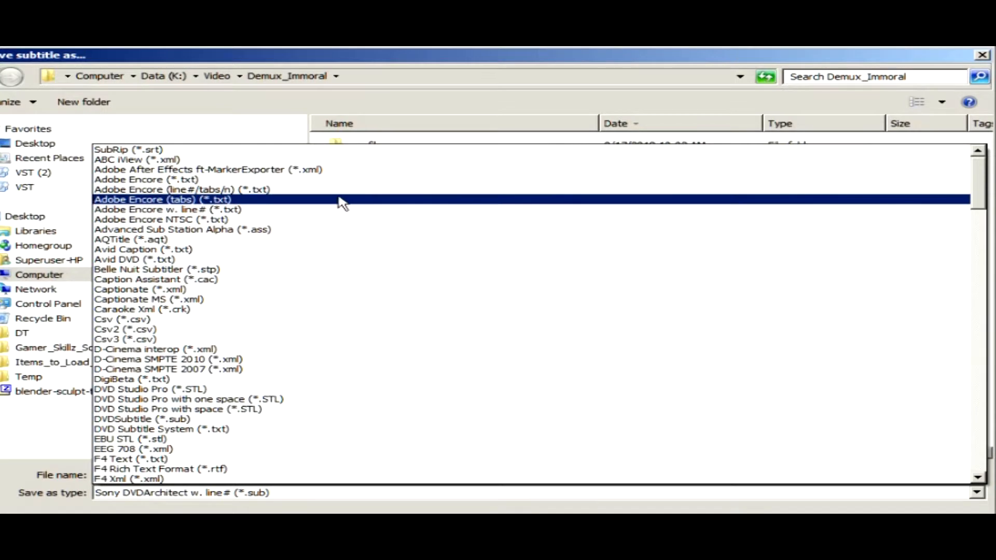
left_click(278, 151)
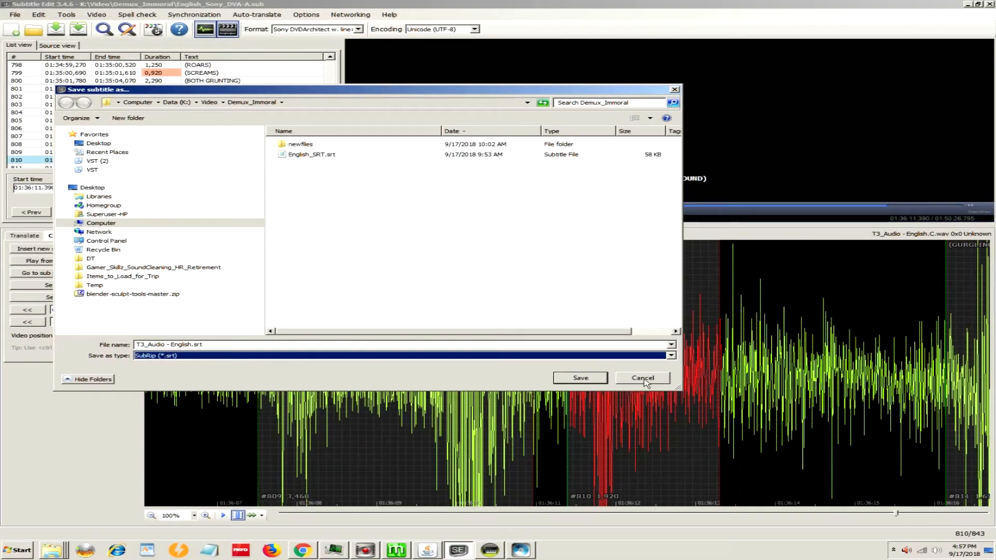
left_click(643, 378)
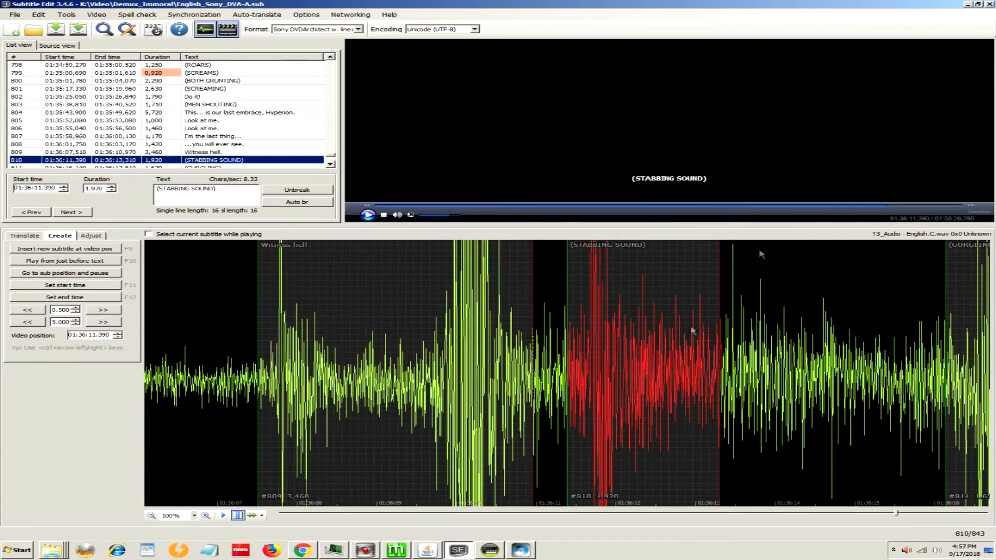
left_click(989, 4)
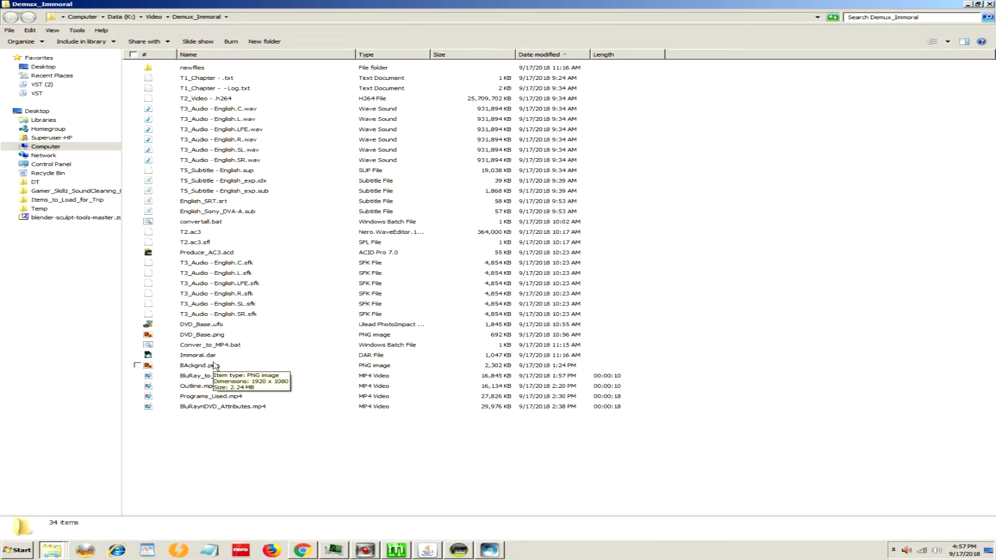
Step: Select T5_Subtitle - English.sup, and switch to ACID Pro to check the surround pan options of the English.C and English.LFE tracks
left_click(208, 172)
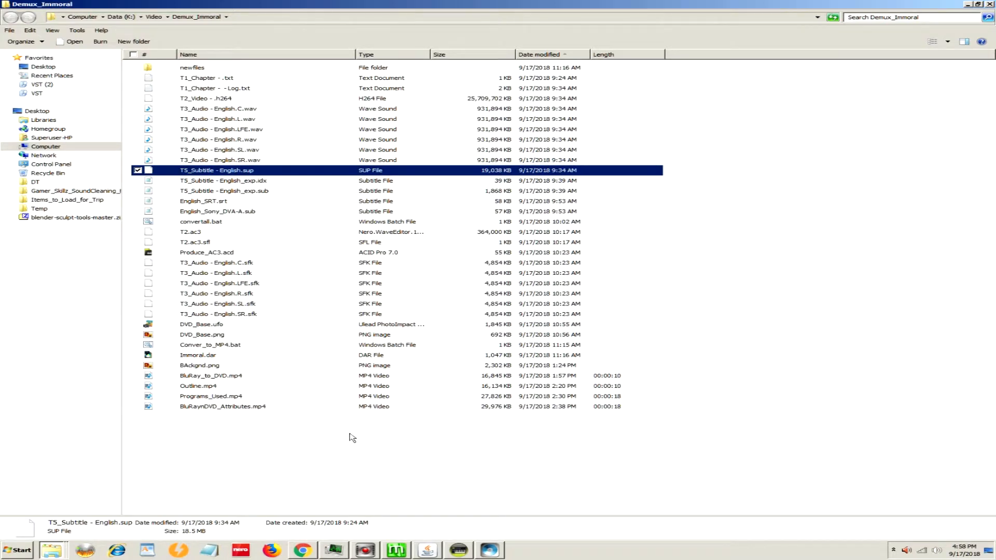
left_click(456, 551)
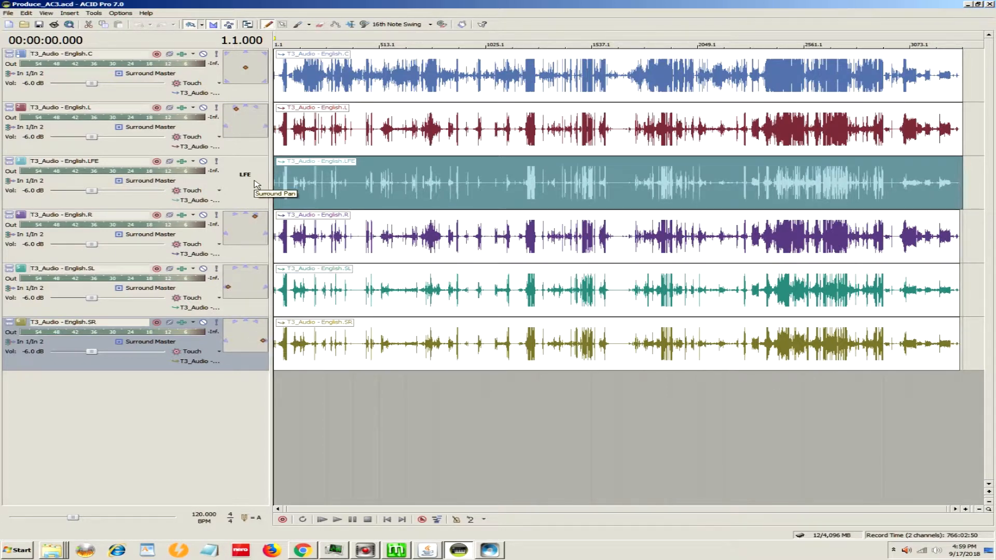
right_click(249, 69)
mouse_move(289, 109)
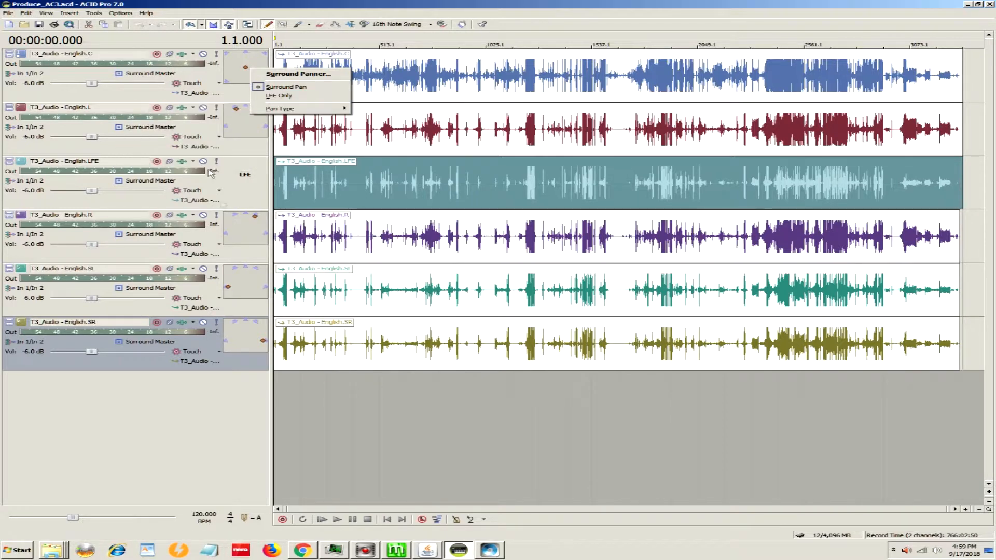
right_click(247, 172)
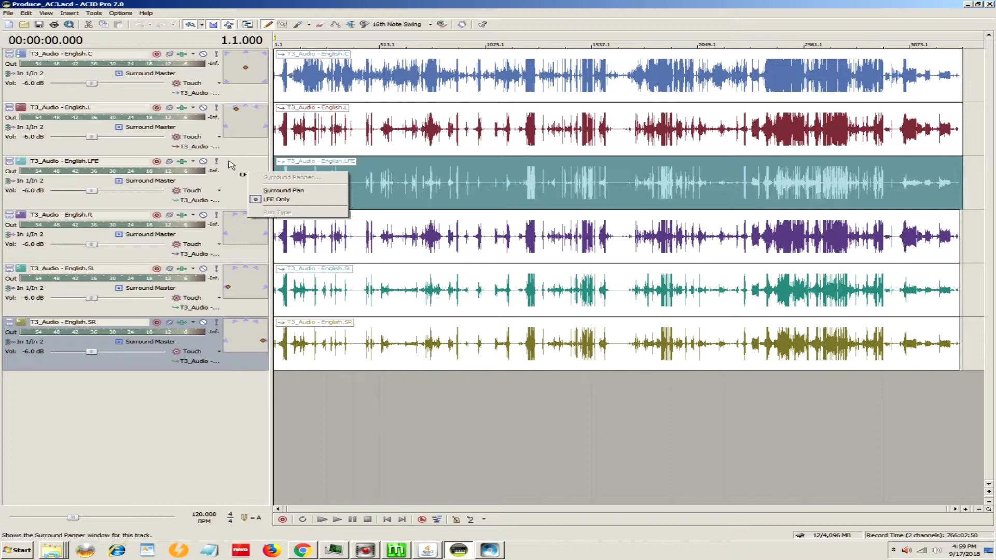
left_click(645, 2)
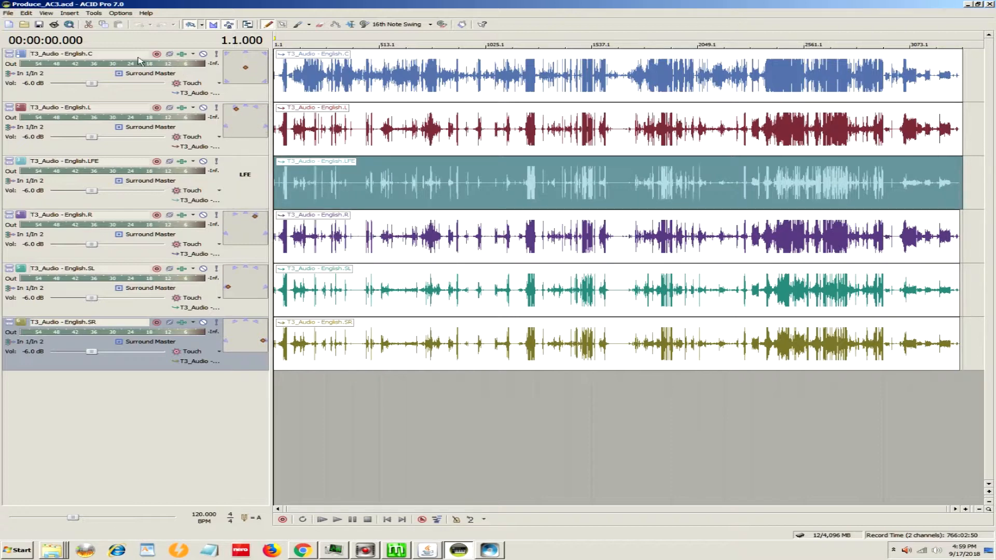
Step: Show the Dolby Digital AC-3 Studio render settings for the surround project, and close ACID Pro without rendering
left_click(8, 13)
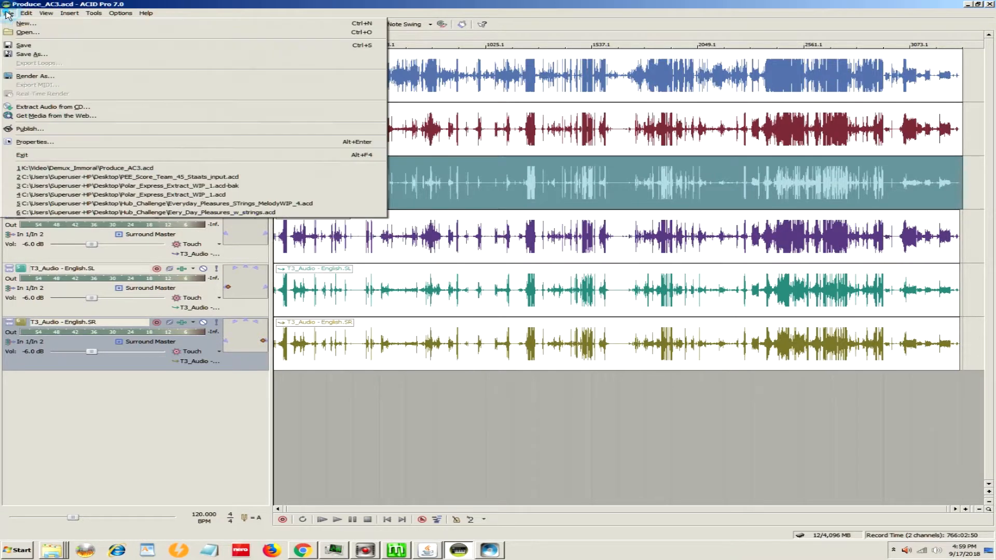
left_click(24, 77)
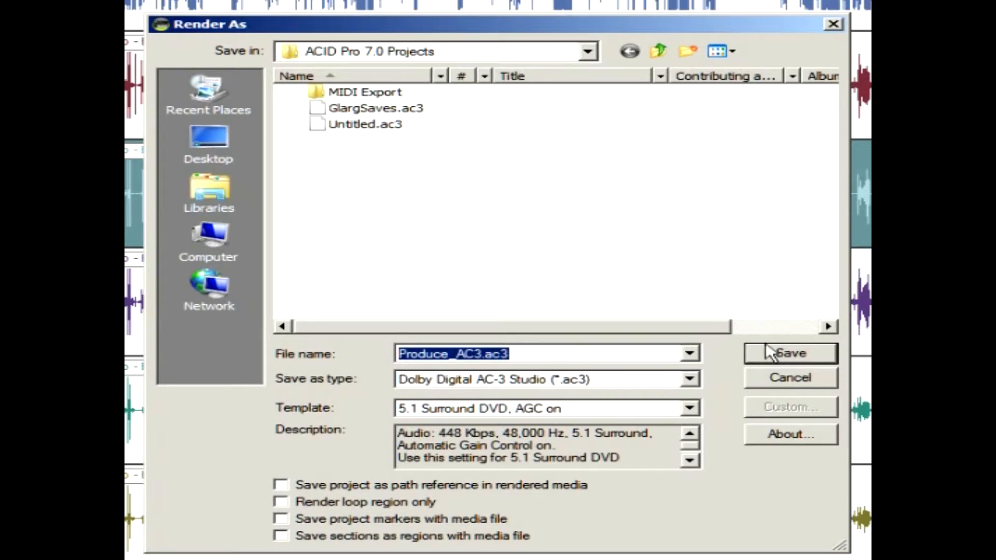
left_click(831, 25)
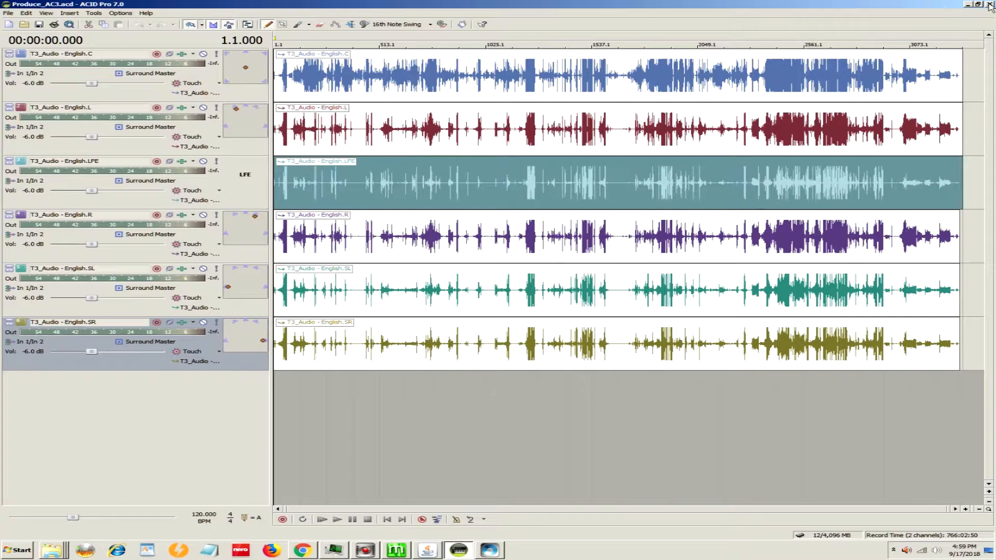
left_click(989, 4)
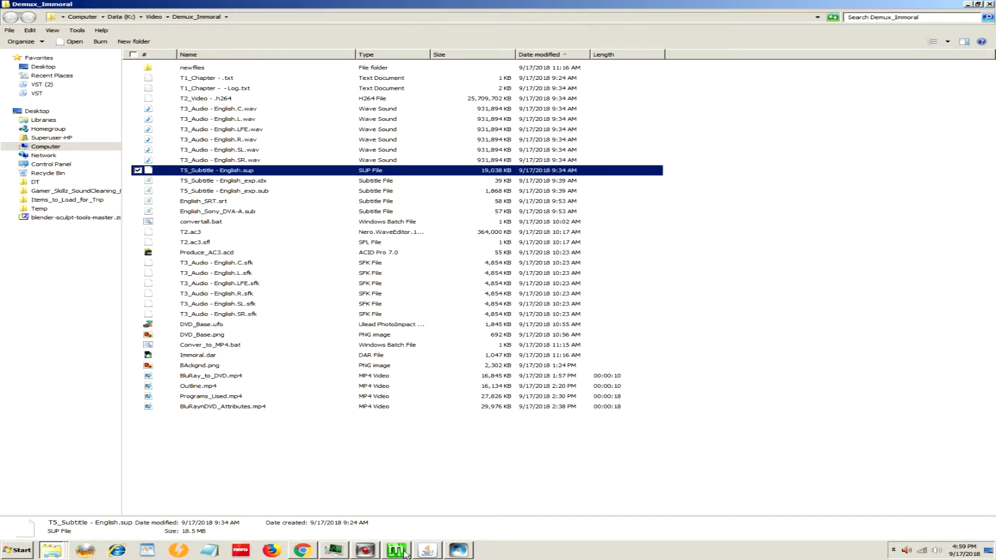
Step: Open convertall.bat from the Demux_Immoral folder for editing in Notepad, and widen its window to examine the full ffmpeg command
left_click(51, 549)
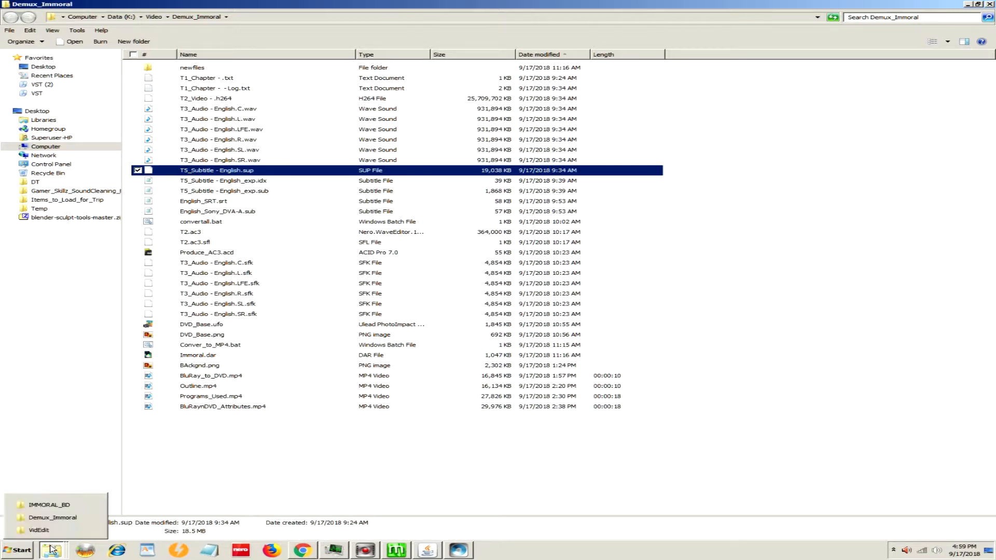
left_click(18, 518)
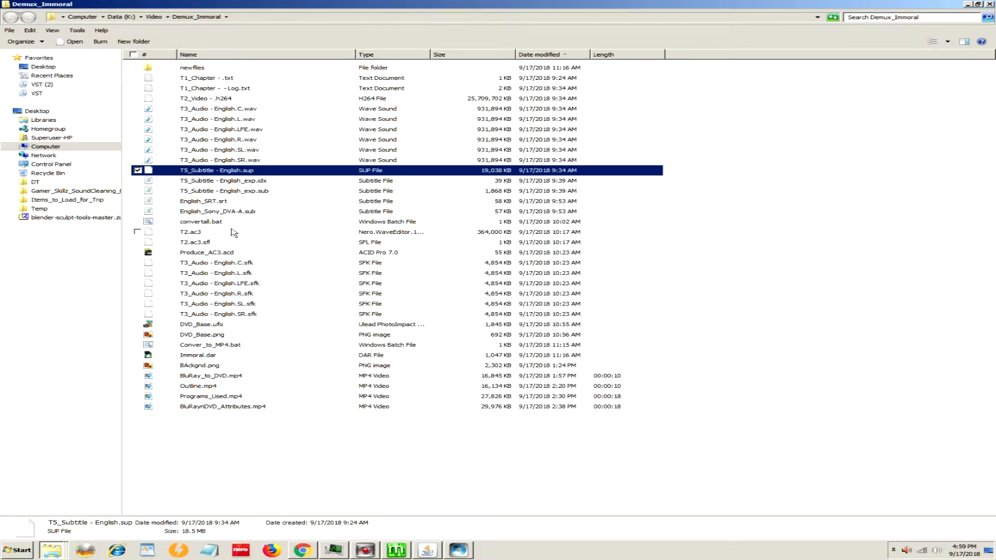
mouse_move(187, 228)
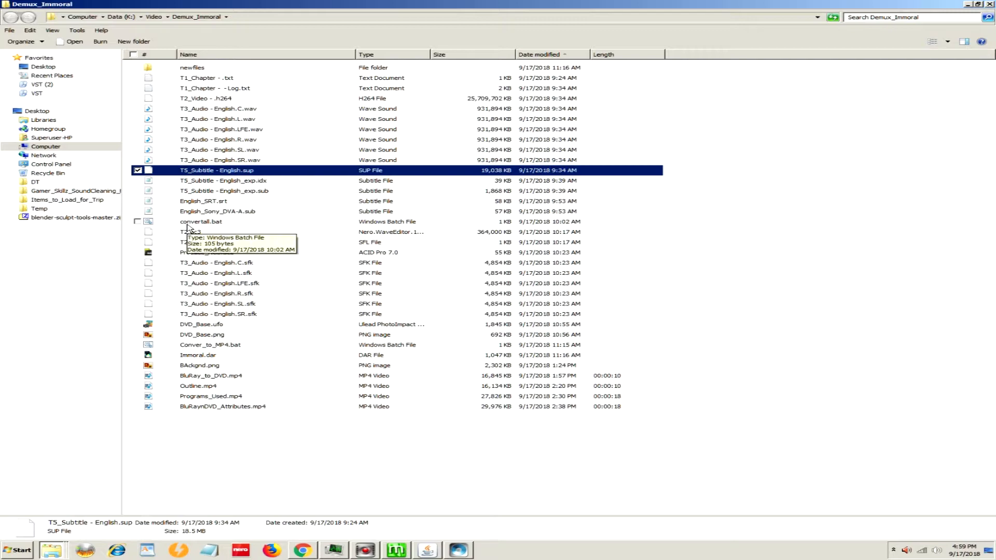
right_click(188, 224)
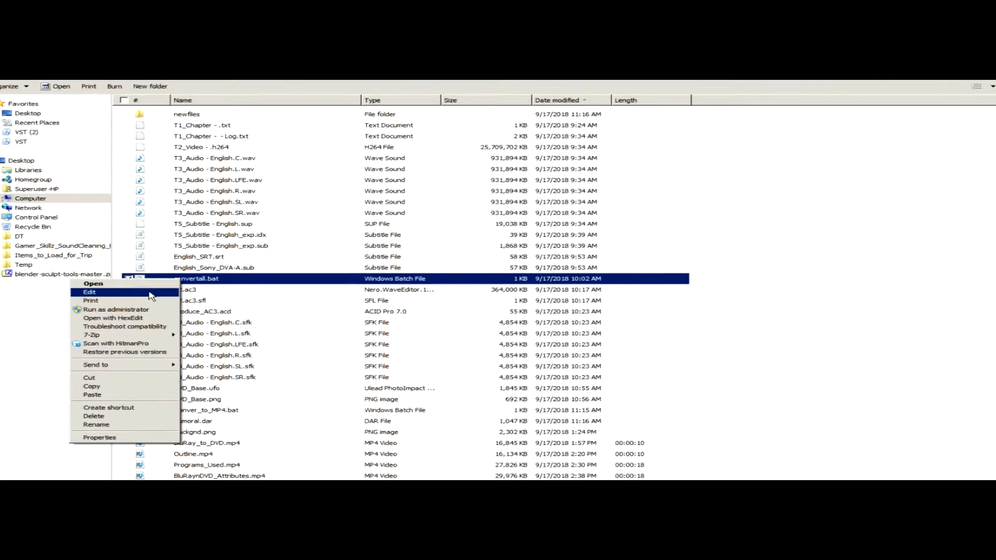
left_click(161, 235)
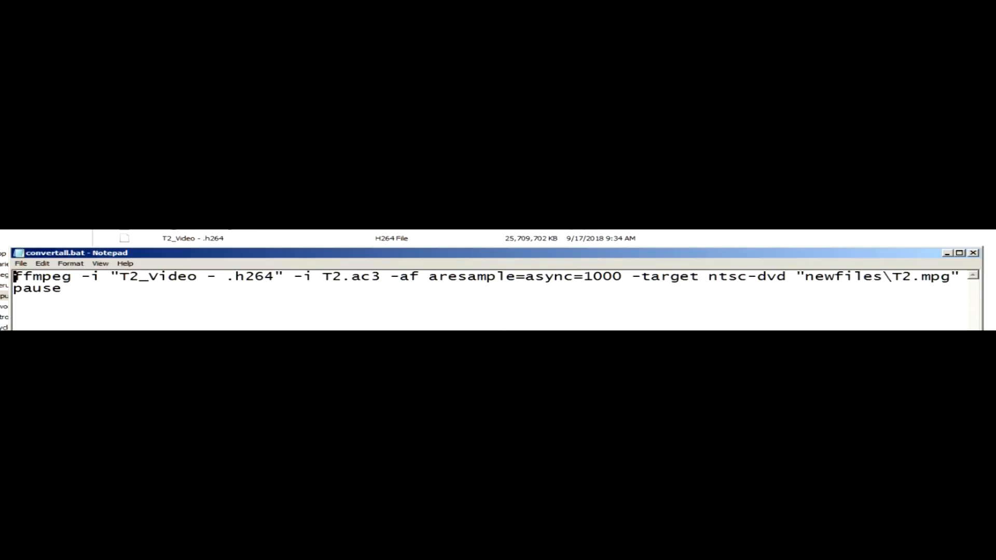
left_click_drag(983, 312, 995, 312)
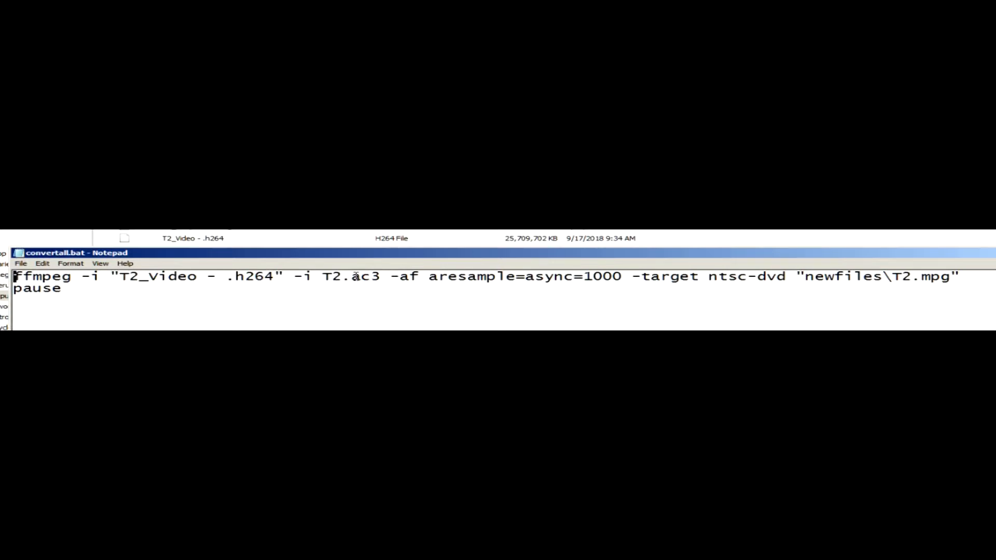
left_click_drag(376, 259, 368, 291)
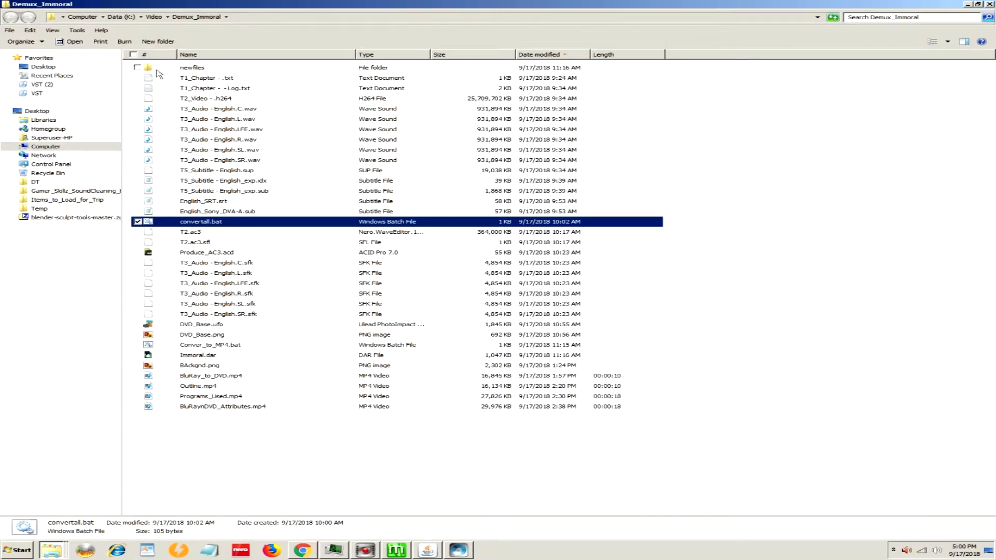
Step: View the converted files in the newfiles folder and return to the Demux_Immoral folder
left_click(151, 69)
double_click(150, 68)
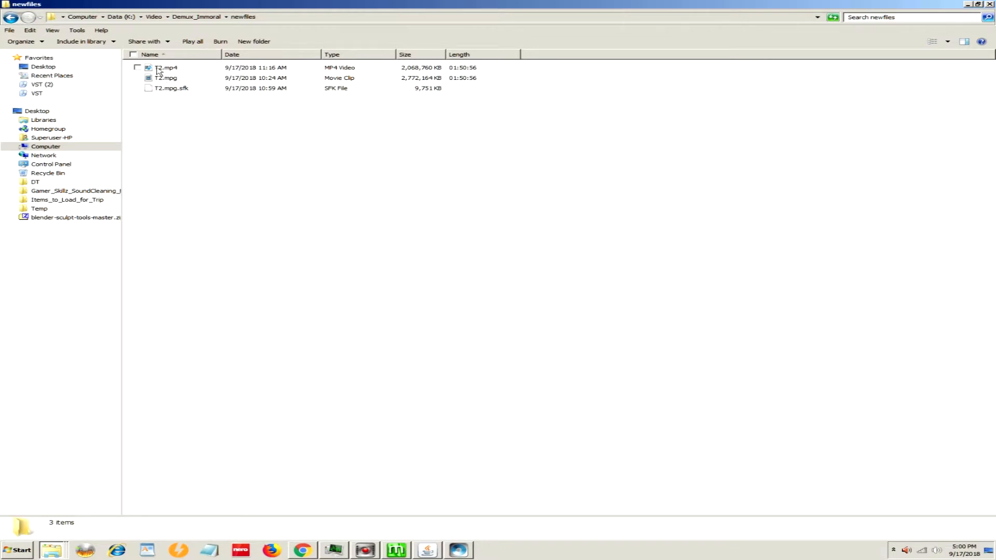
left_click(204, 19)
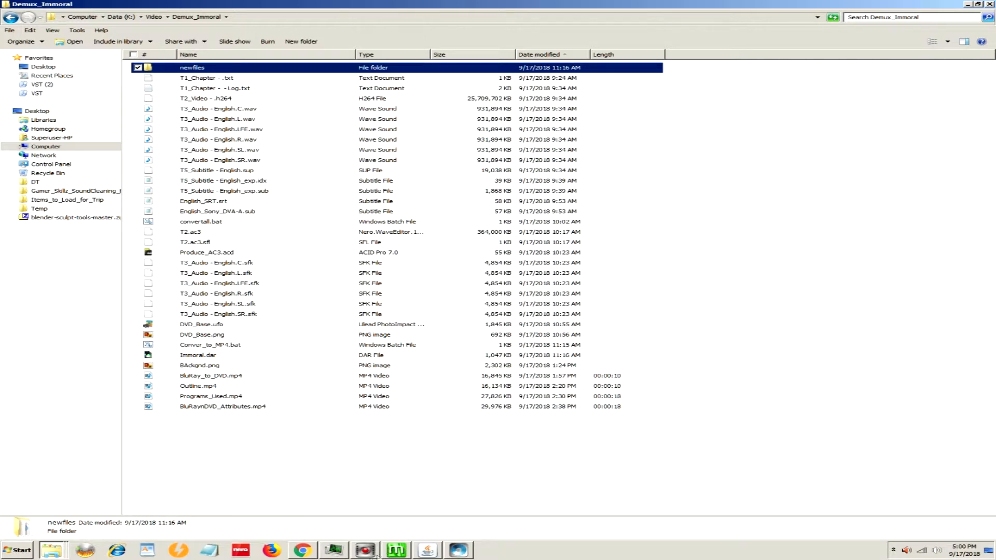
Step: Switch to the Immoral.dar project in DVD Architect, show the T2 timeline, and play the movie briefly from about 01:40:26
left_click(426, 551)
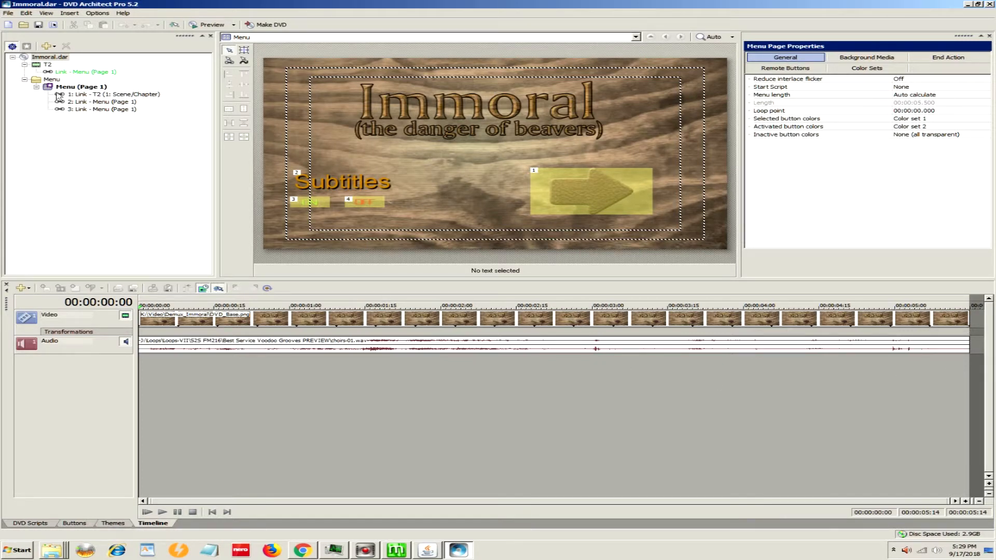
left_click(38, 65)
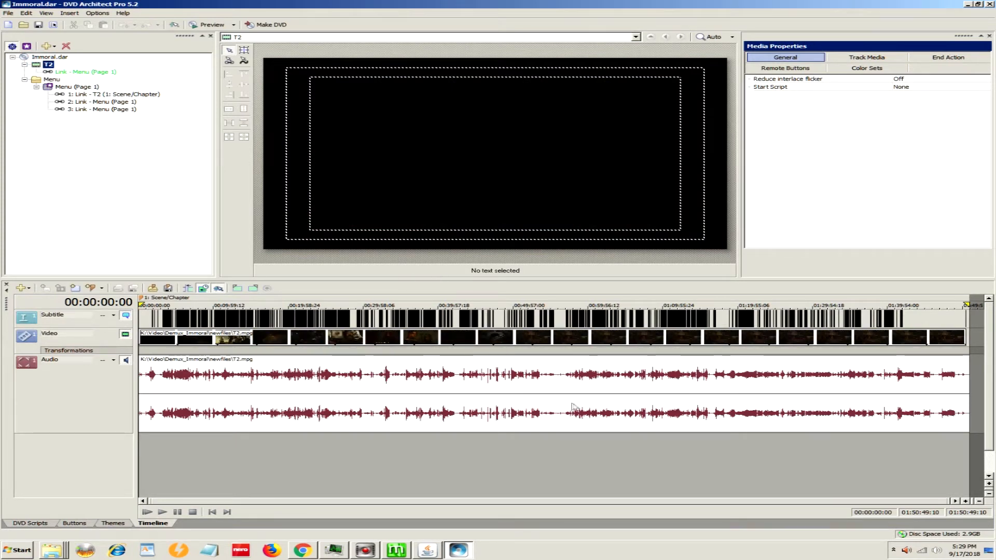
left_click(743, 441)
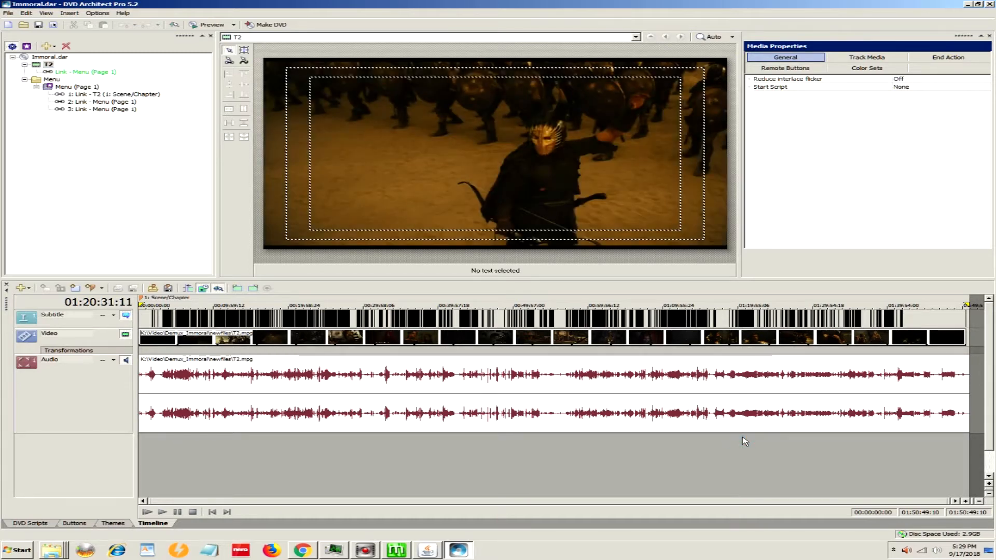
left_click(892, 439)
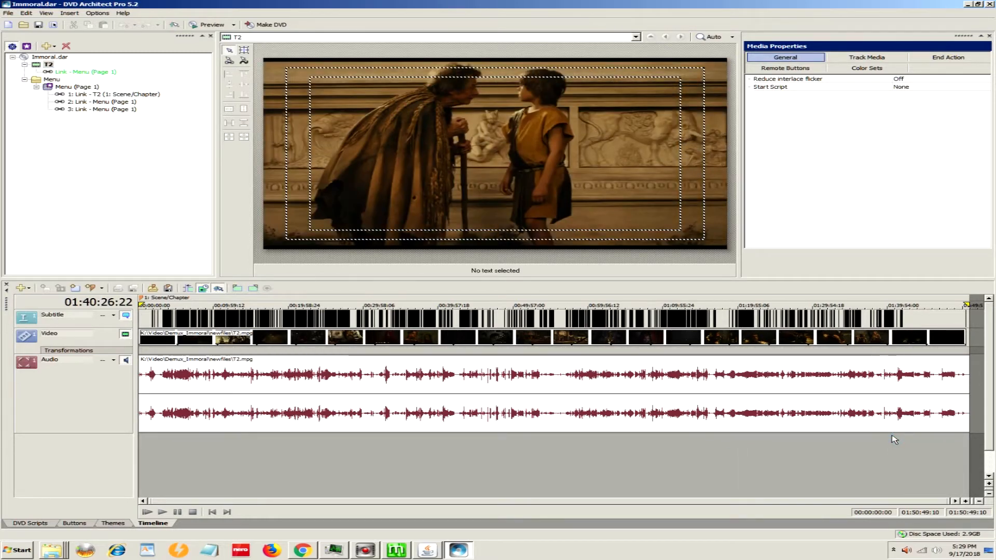
left_click(162, 513)
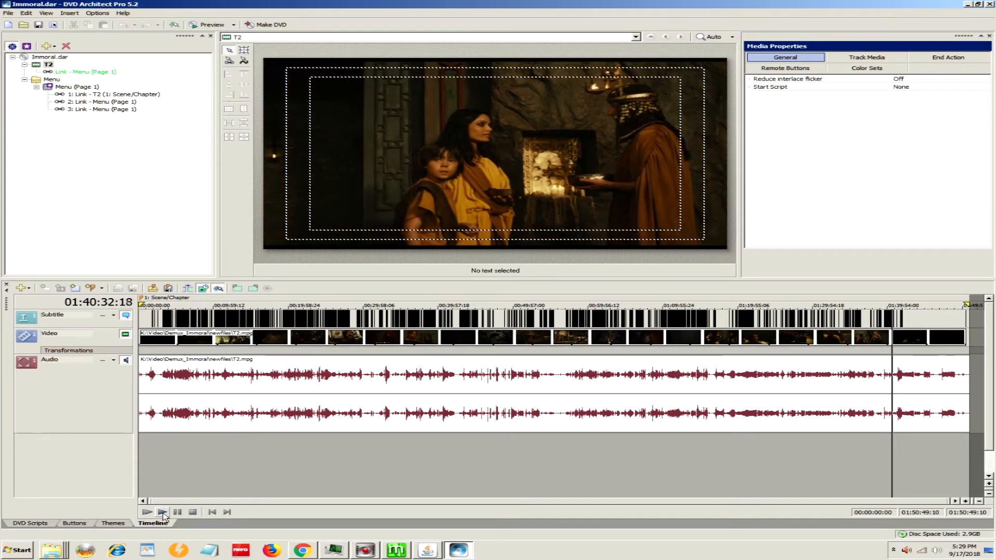
left_click(163, 513)
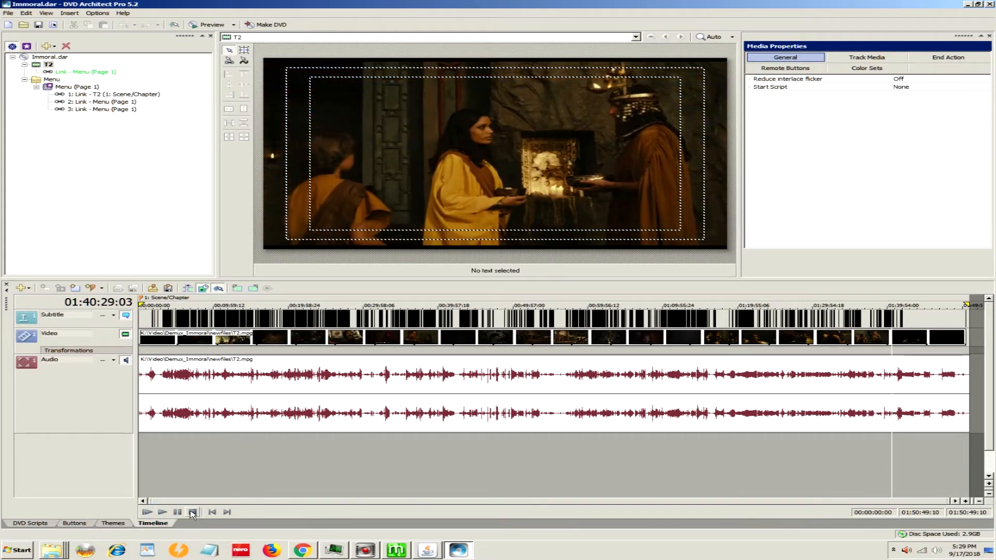
left_click(192, 512)
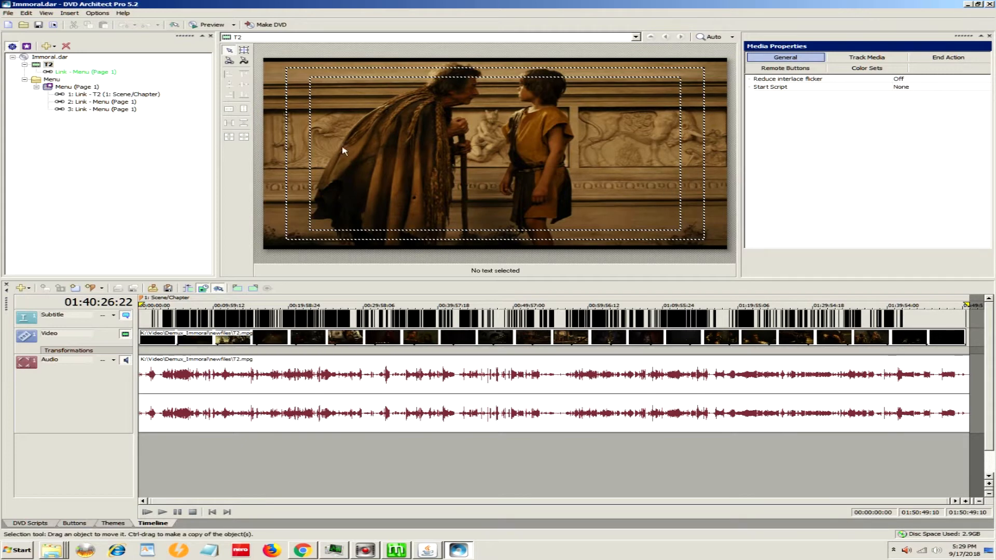
Step: Prepare the current DVD project to the folder T:\DVDArchitectWorkspace\Immoral and dismiss the completion notice
left_click(262, 26)
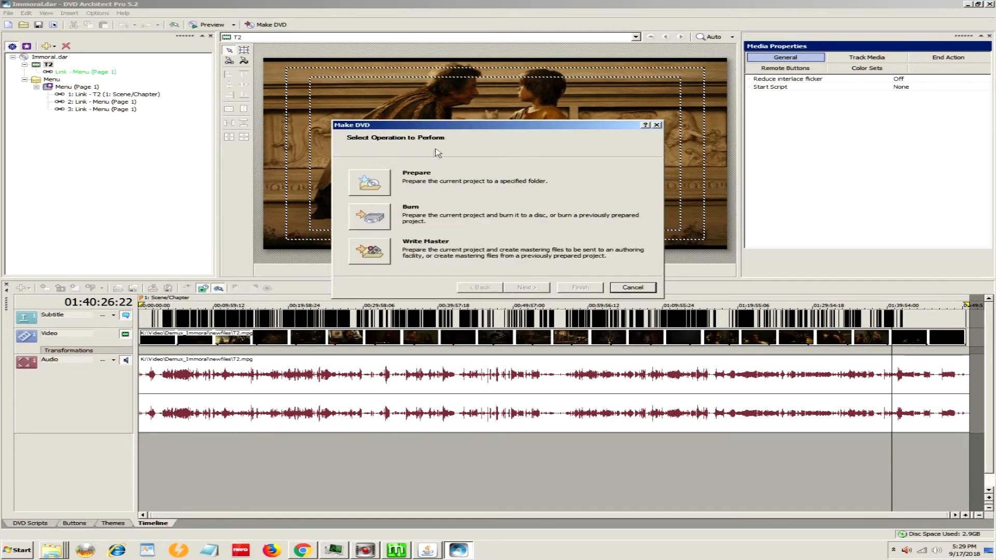
left_click(368, 182)
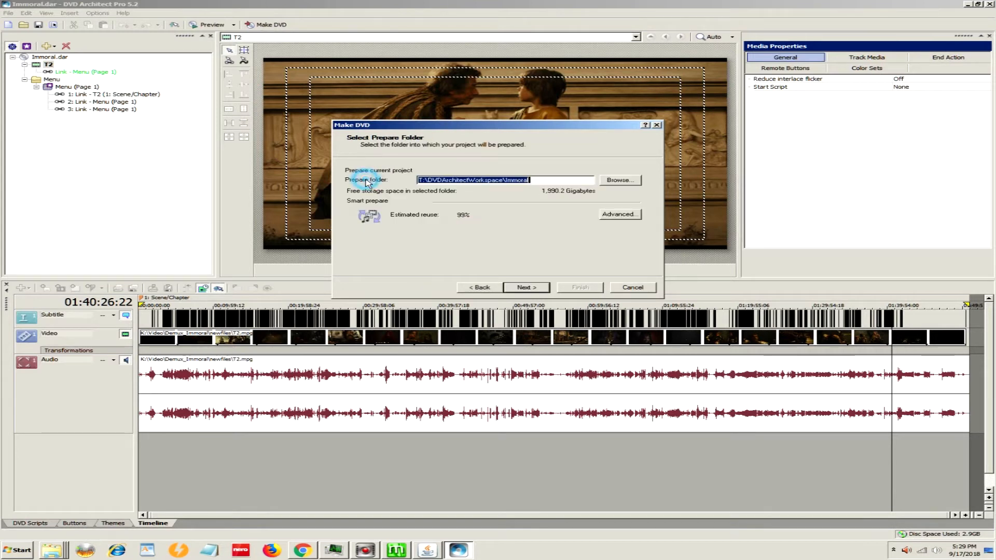
left_click(529, 290)
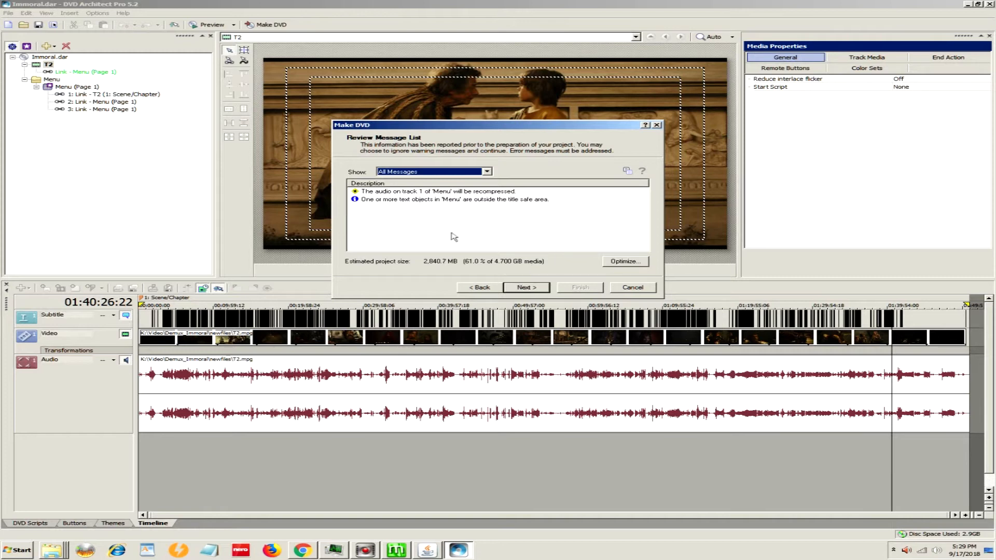
left_click(529, 289)
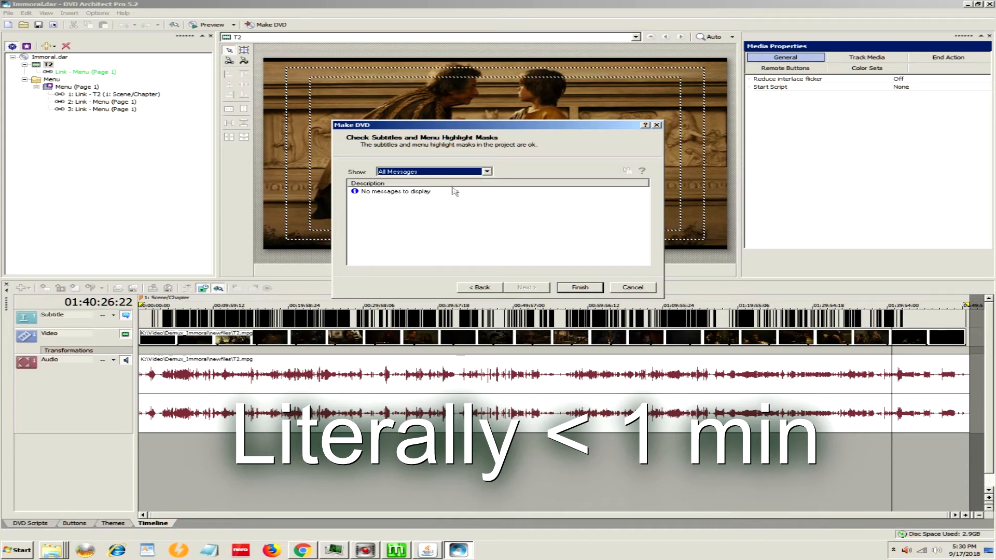
left_click(576, 289)
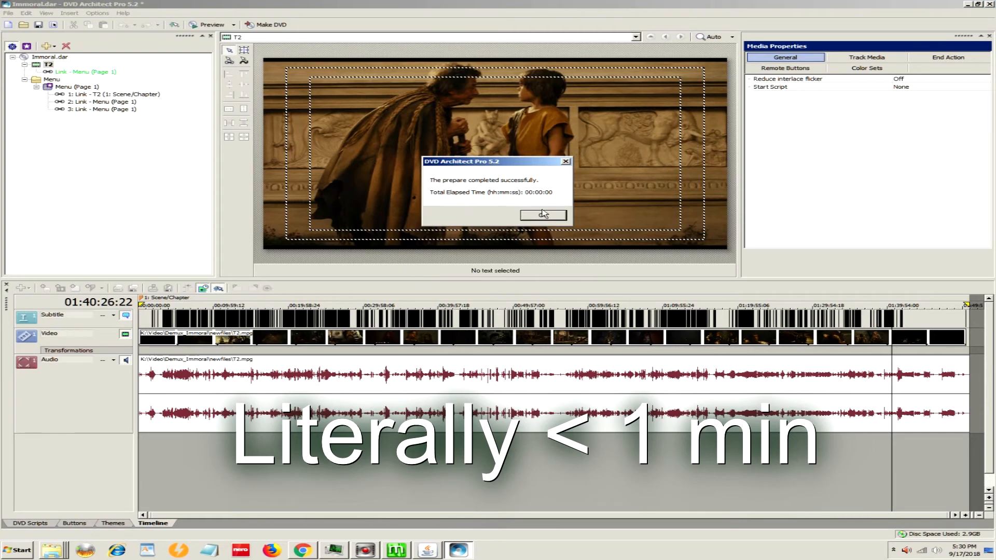
left_click(543, 216)
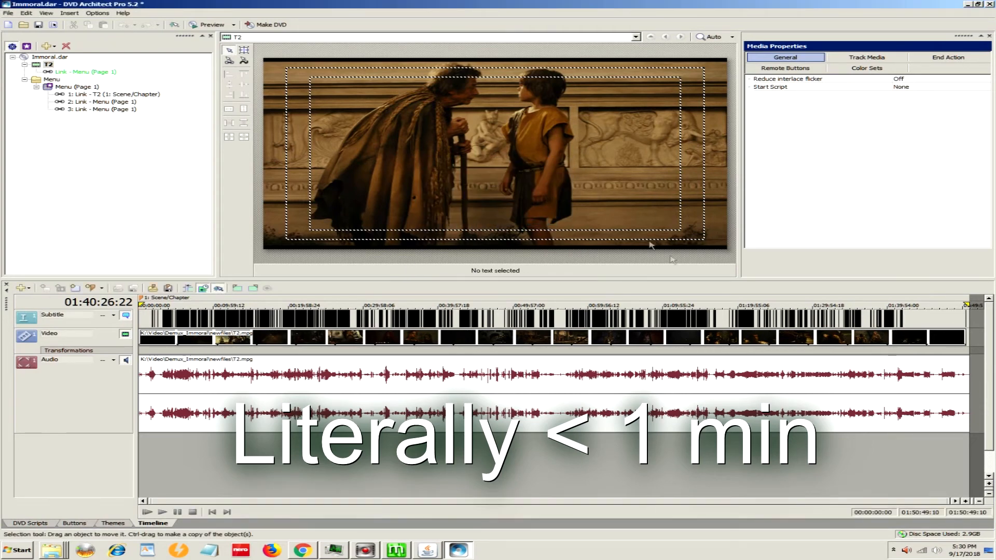